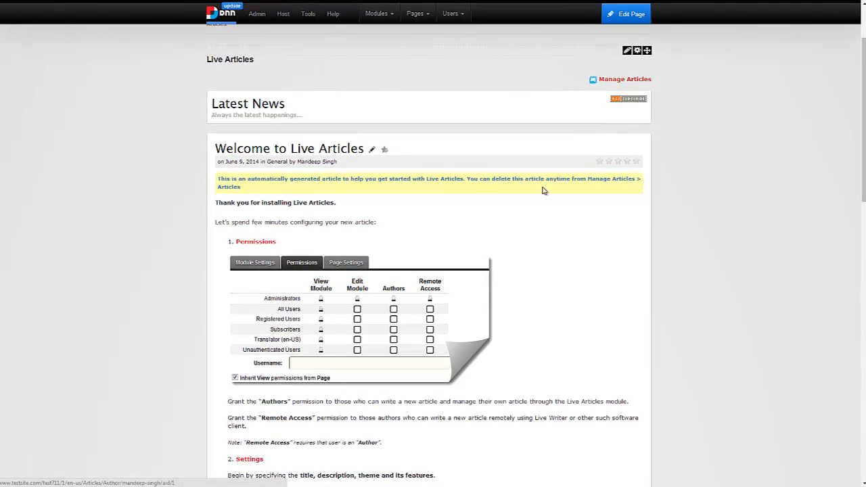
Delete the automatically generated "Welcome to Live Articles" article from the article manager's list
scroll(672, 136, "up", 2)
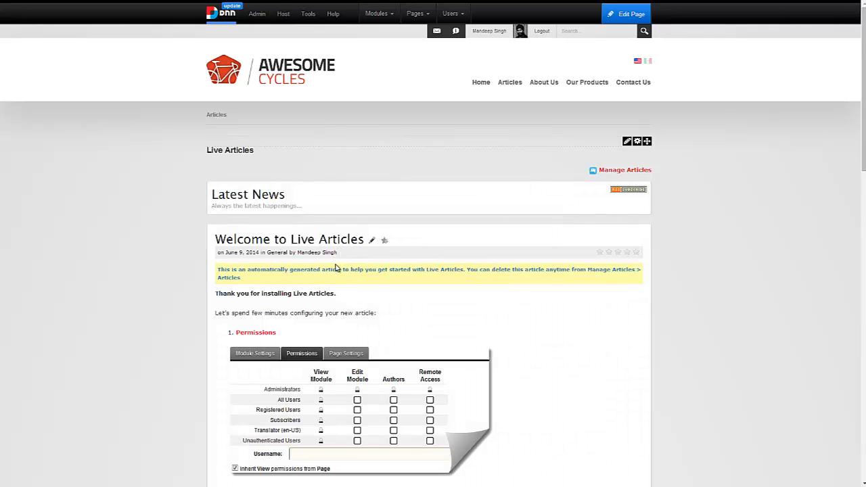
left_click(636, 173)
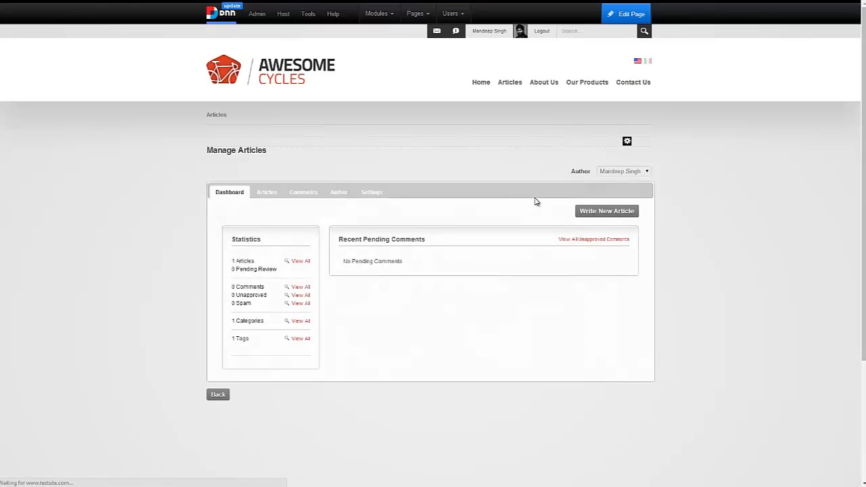
left_click(262, 196)
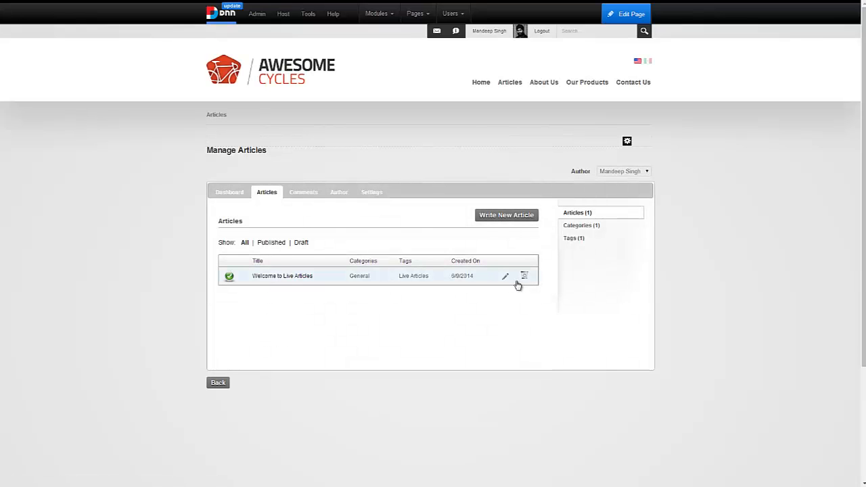
left_click(525, 279)
left_click(452, 37)
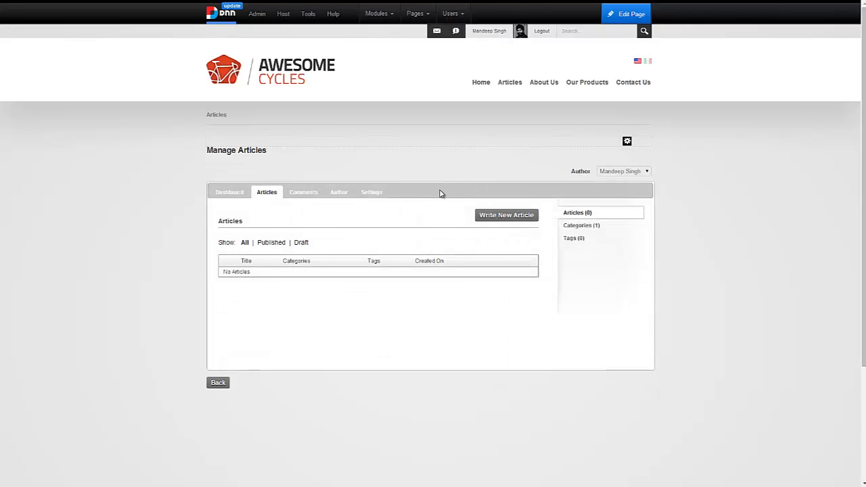
Start a new article titled "Paris The Most Romantic City" and let its slug fill in from the title
scroll(435, 184, "down", 2)
left_click(501, 126)
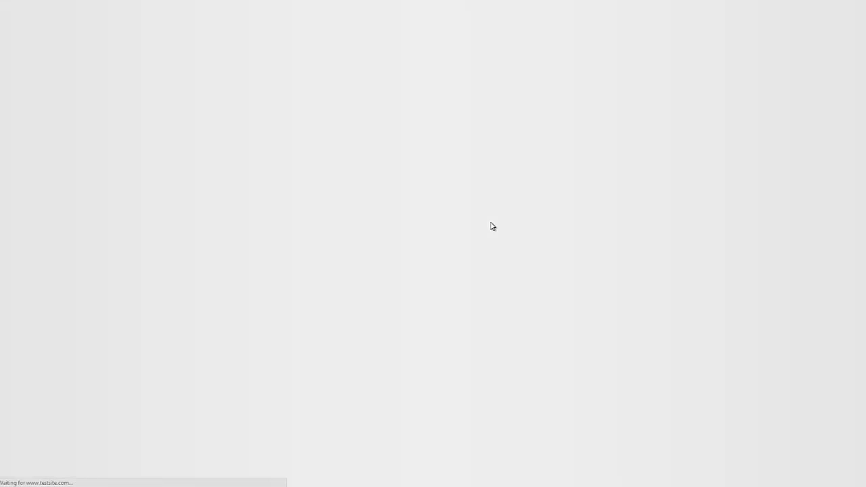
scroll(466, 196, "down", 2)
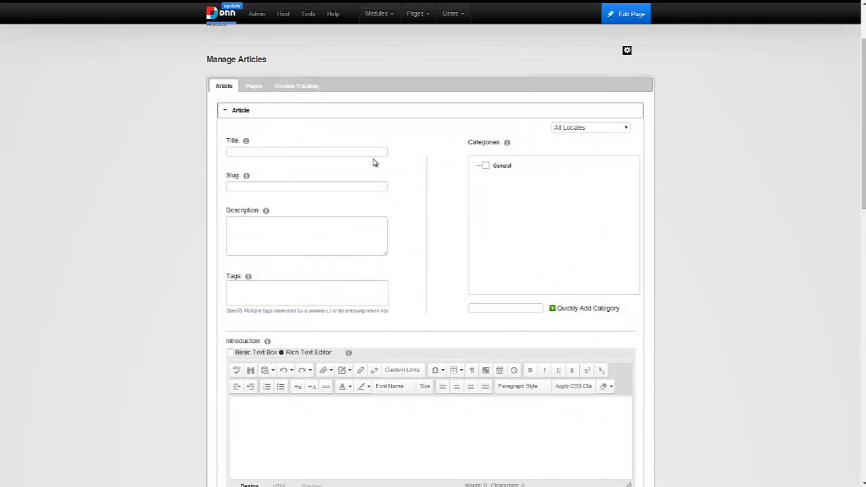
right_click(365, 153)
left_click(386, 207)
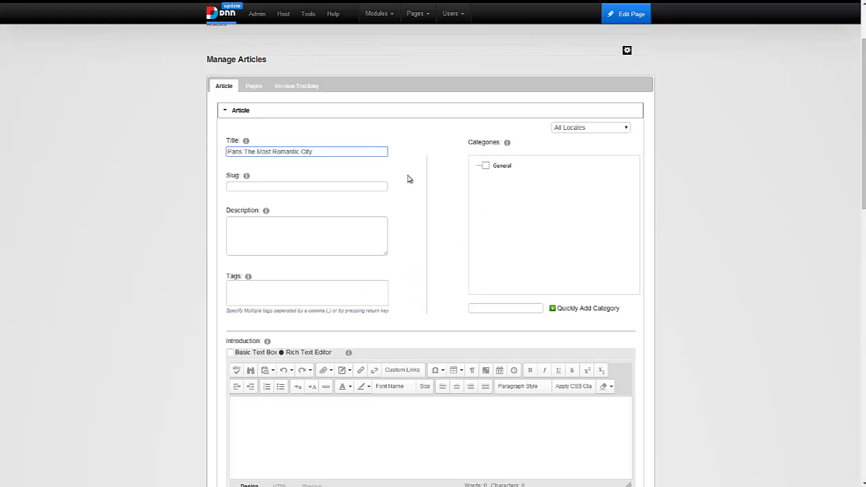
key("Tab")
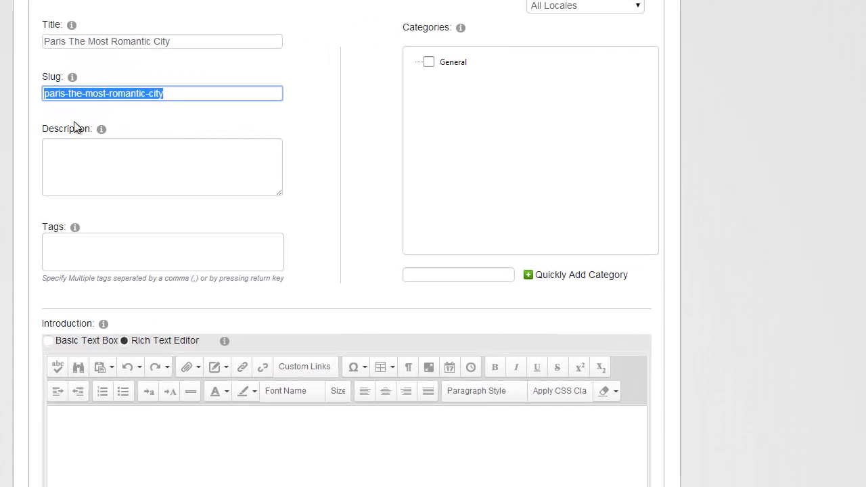
left_click(131, 94)
left_click_drag(165, 93, 44, 101)
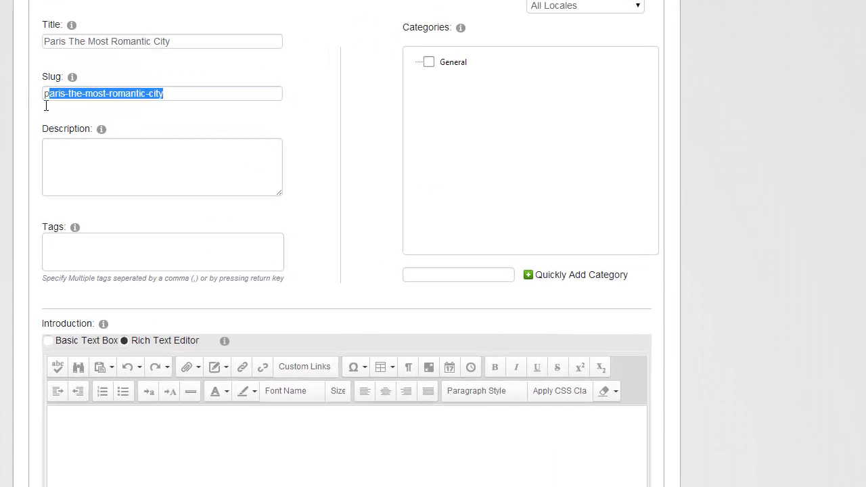
left_click(109, 102)
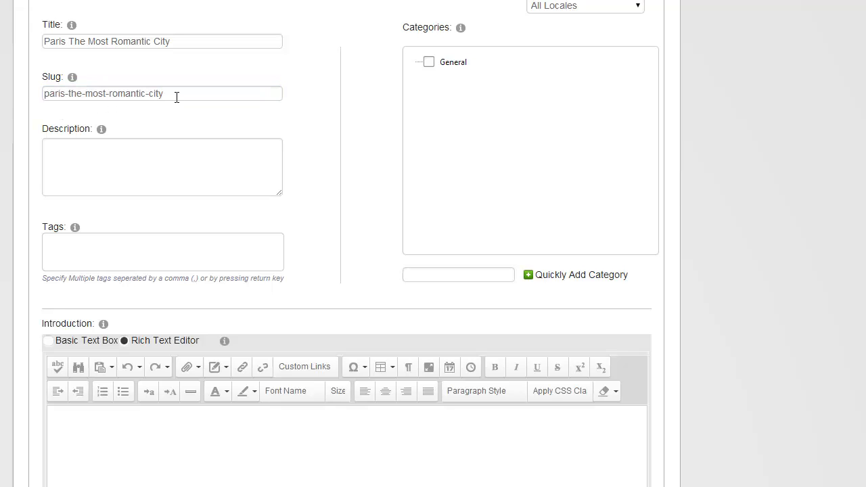
left_click(178, 42)
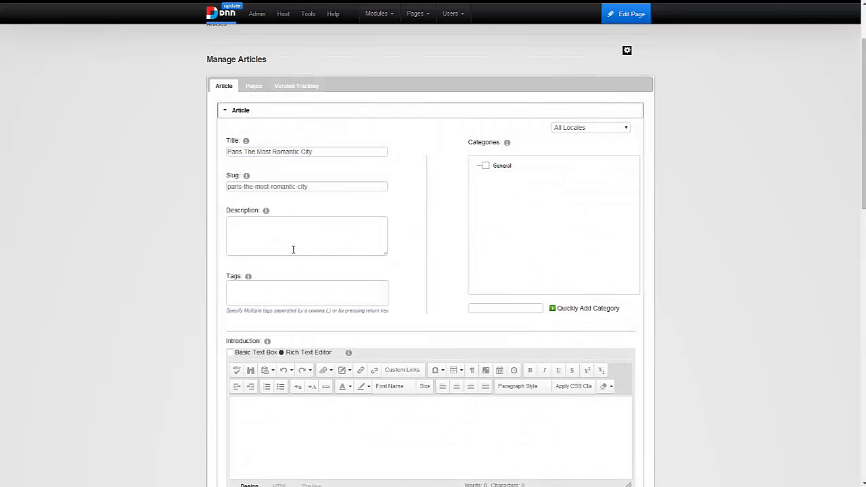
Fill in the description with the two sentences on Paris as France's capital on the Seine River, at the heart of the Île-de-France region
left_click(294, 249)
type("Paris is the capital and most populous city of France. It is situated on the Seine River, in the north of the country, at the heart of the Île-de-France region.")
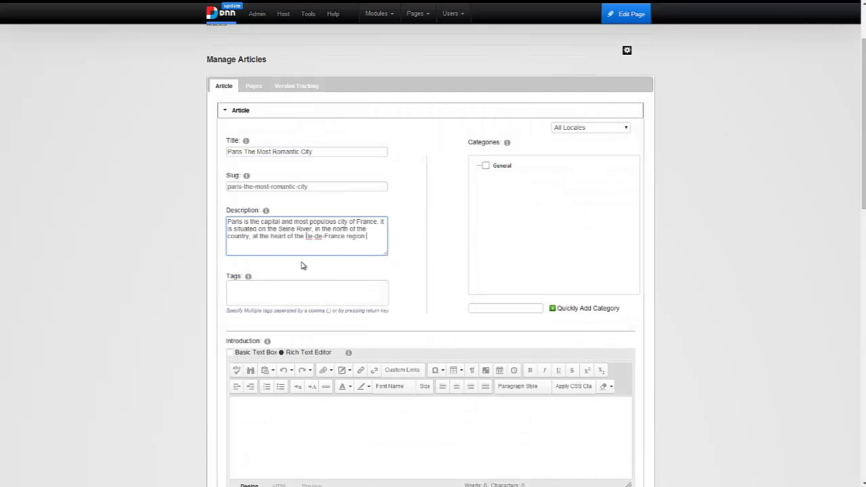
Tag the article with France, Paris and Europe, and assign it to the General category
left_click(306, 286)
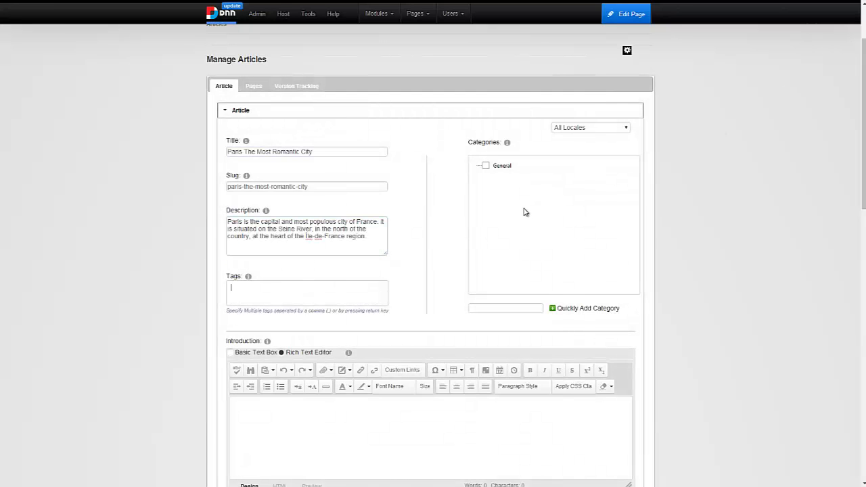
type("France")
key("Return")
type("Paris")
key("Return")
type("Europ")
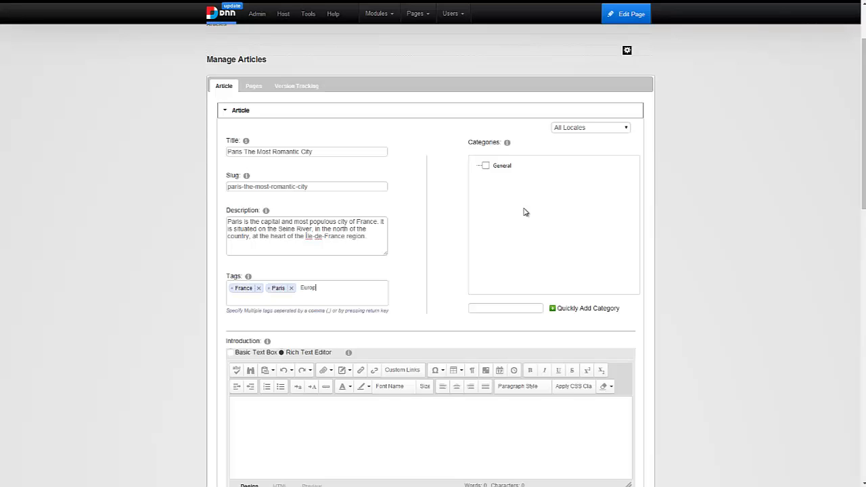
type("e")
key("Return")
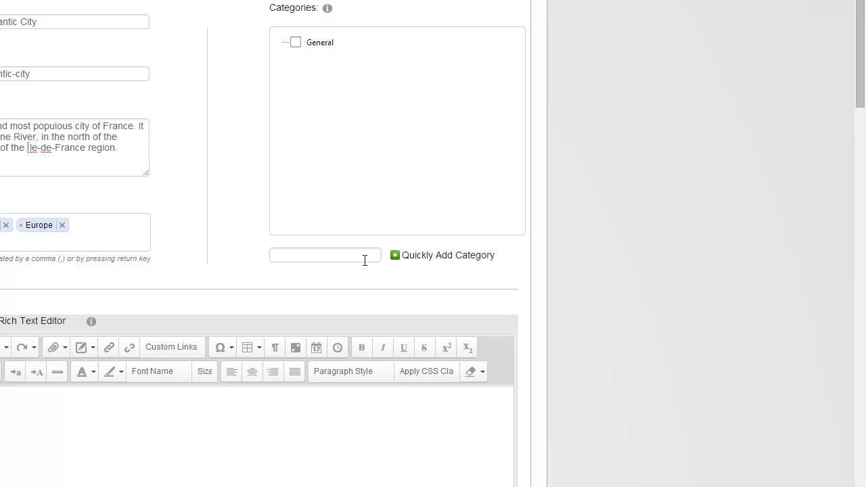
left_click(297, 44)
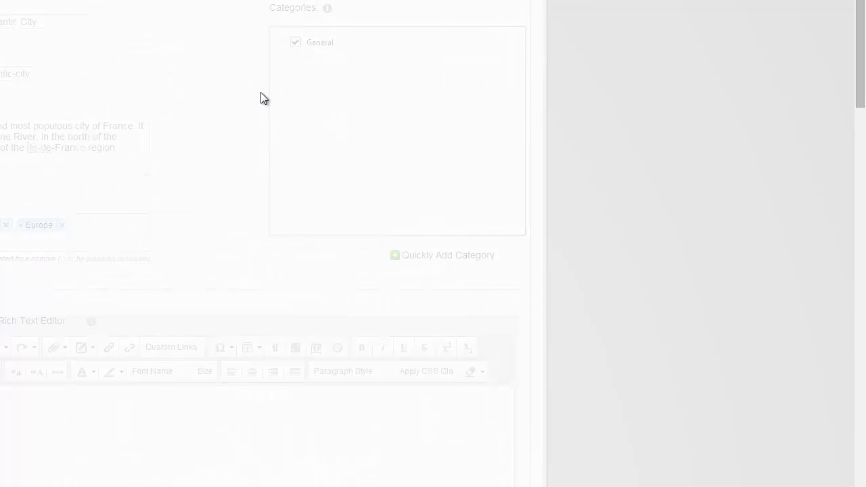
Paste the two-sentence text on Paris as the capital of France into the article's introduction
scroll(210, 122, "down", 1)
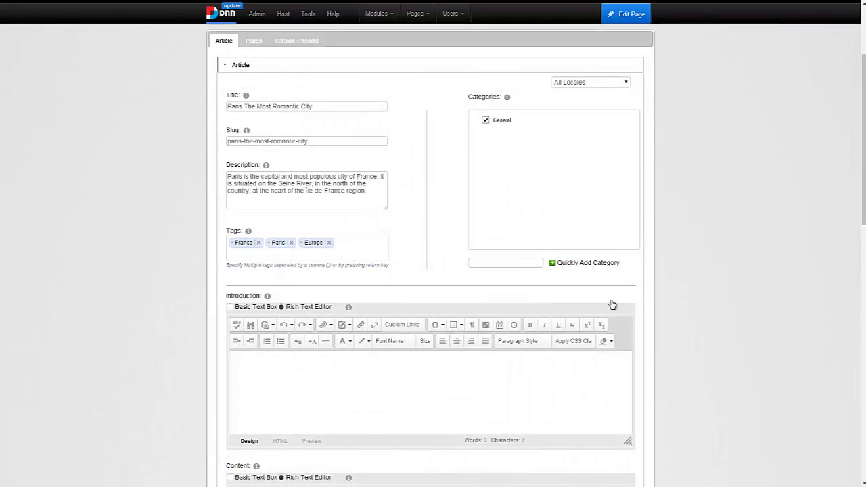
scroll(449, 278, "down", 2)
right_click(440, 253)
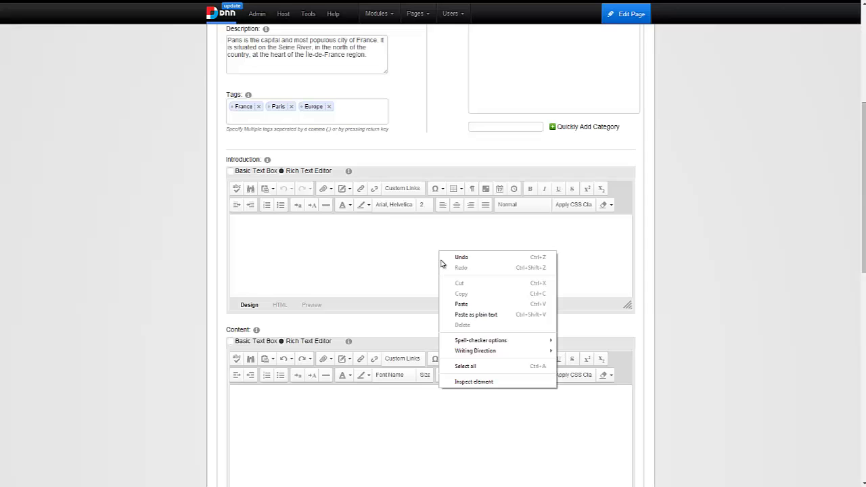
left_click(464, 304)
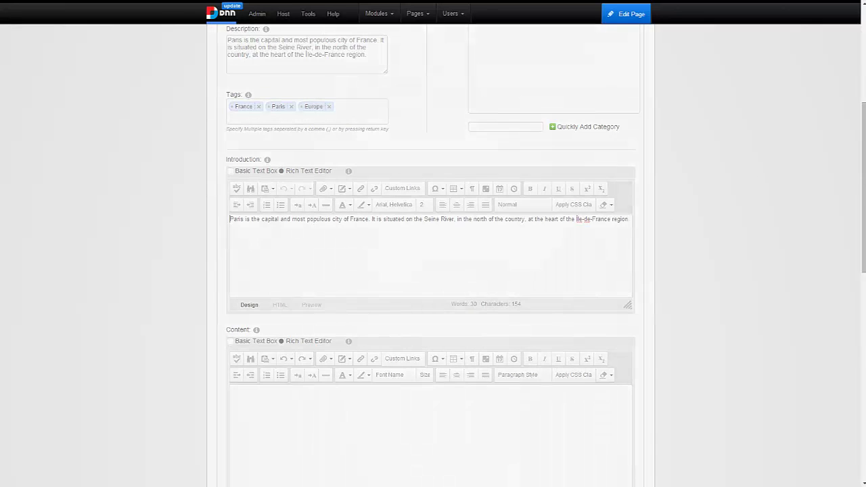
Paste the three paragraphs on Paris's history, tourism and culture into the article's content
scroll(548, 297, "down", 1)
scroll(549, 297, "down", 3)
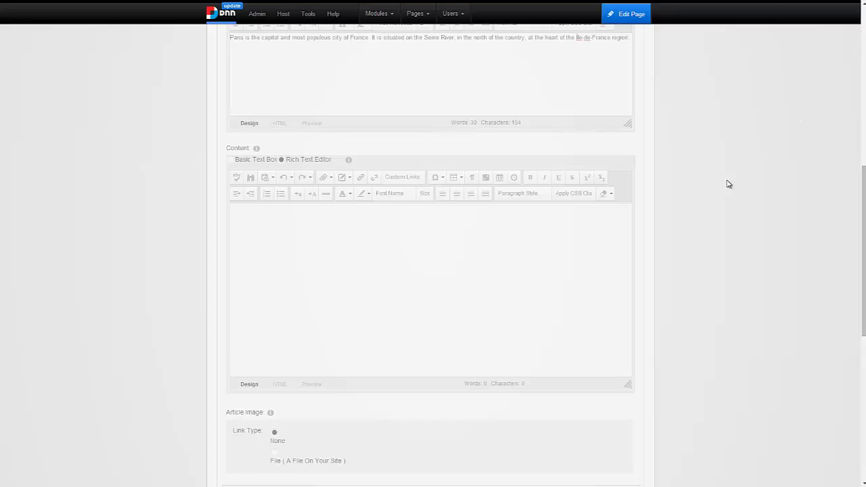
left_click(410, 289)
key("ctrl+v")
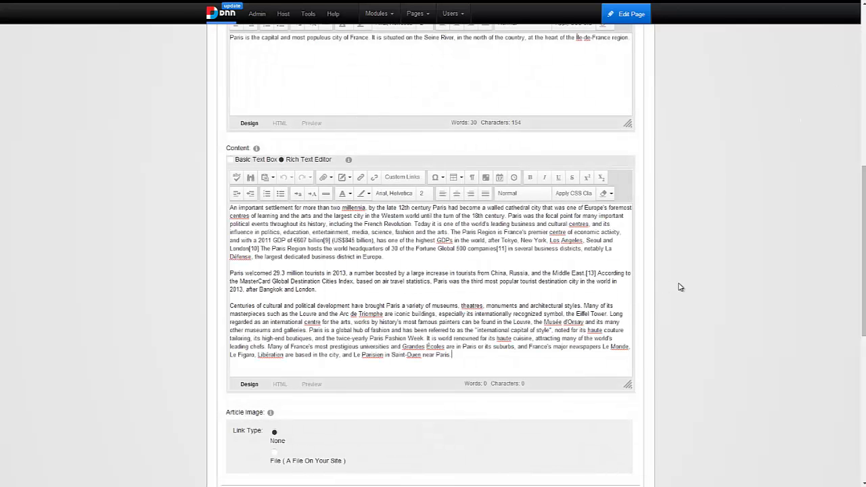
Set the article image to a file on the site and upload eiffel.jpg to the Root location for it
scroll(681, 286, "down", 4)
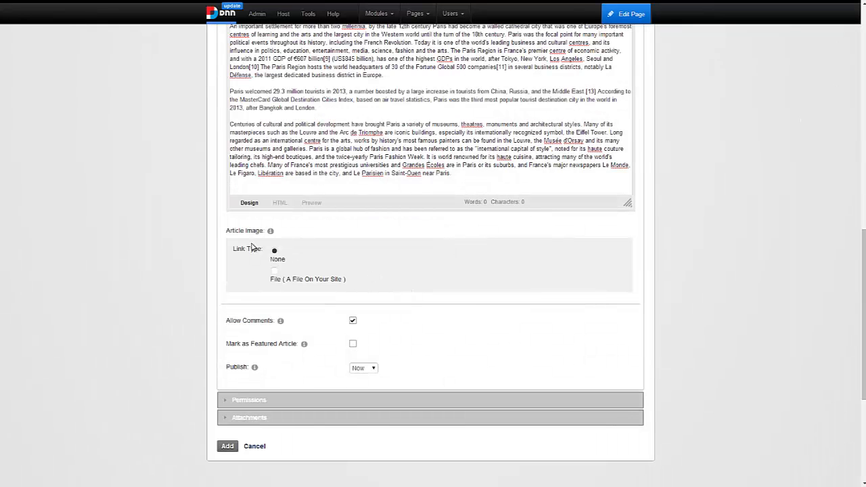
left_click(275, 271)
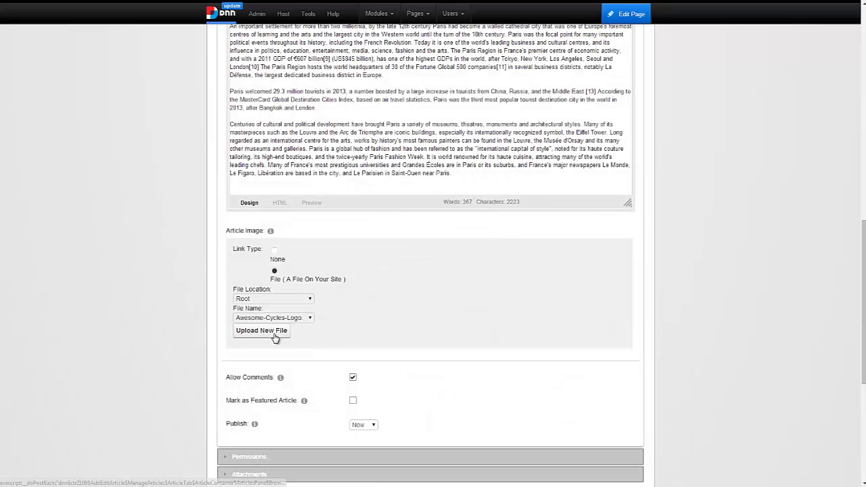
left_click(268, 333)
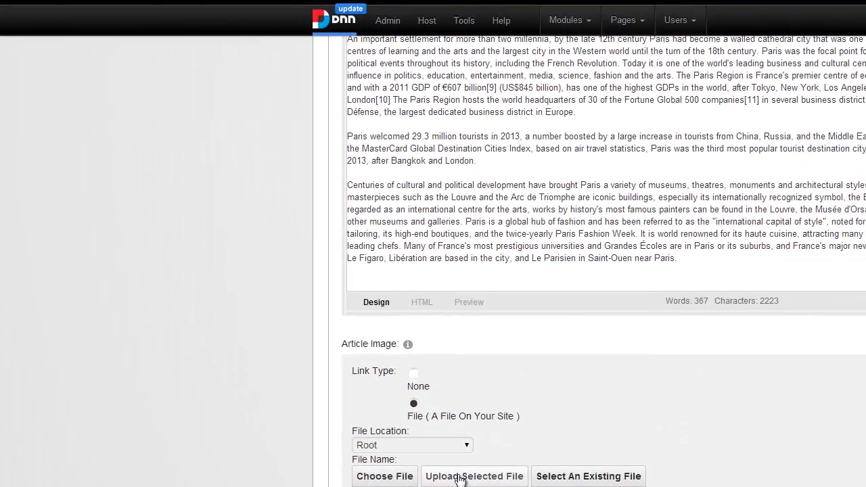
left_click(349, 416)
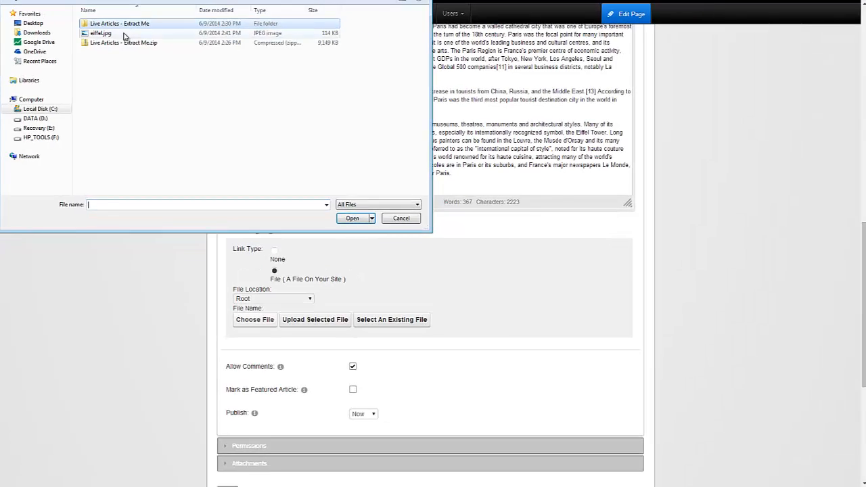
double_click(124, 36)
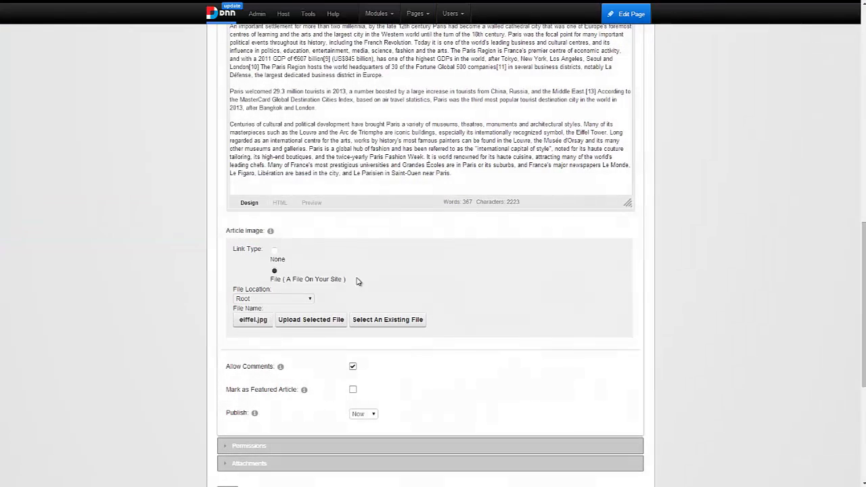
left_click(324, 322)
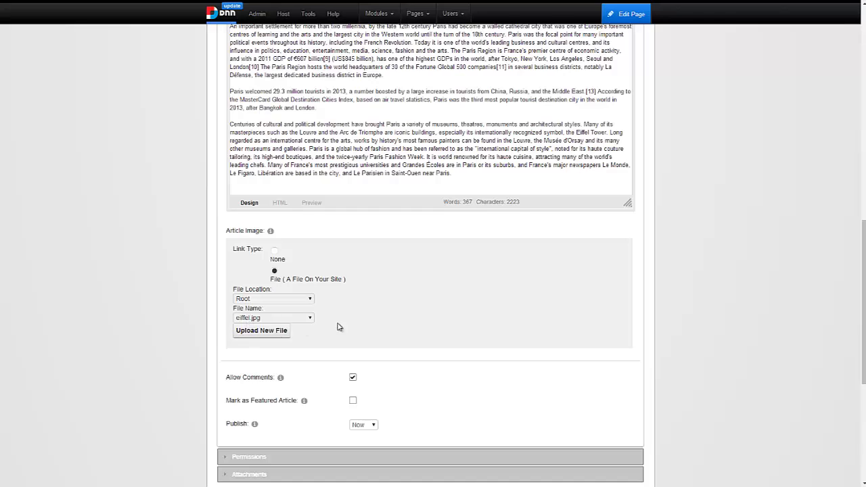
Switch the article's Publish option to Later and set it back to Now
scroll(342, 324, "down", 1)
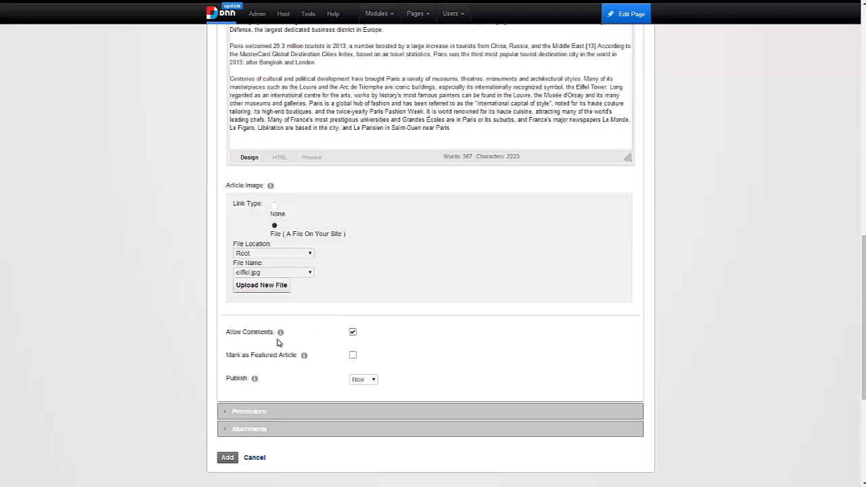
scroll(274, 368, "down", 1)
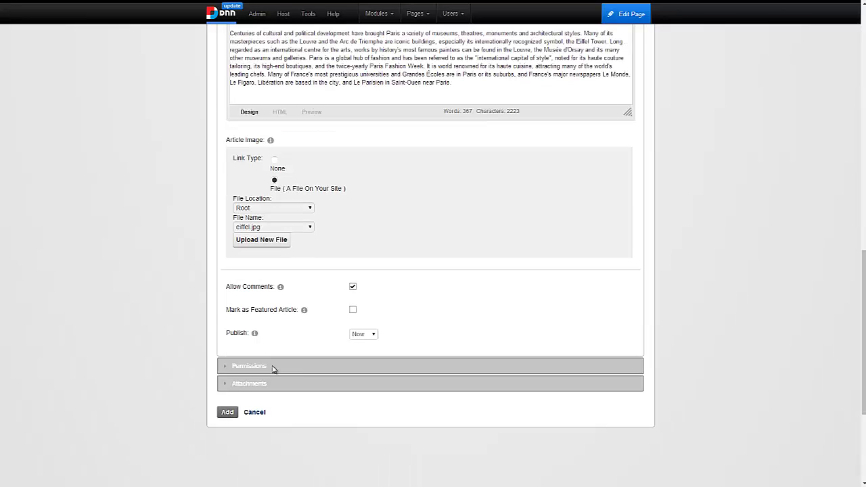
scroll(287, 348, "down", 1)
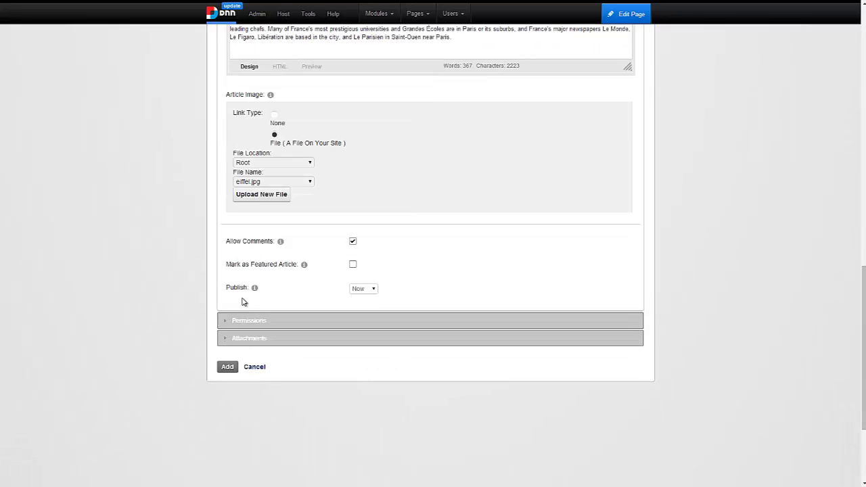
left_click(361, 289)
left_click(360, 306)
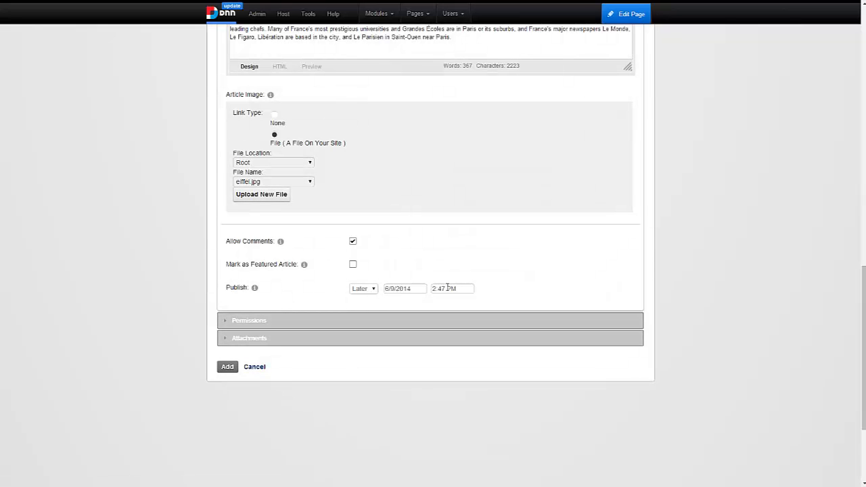
left_click(364, 290)
left_click(365, 298)
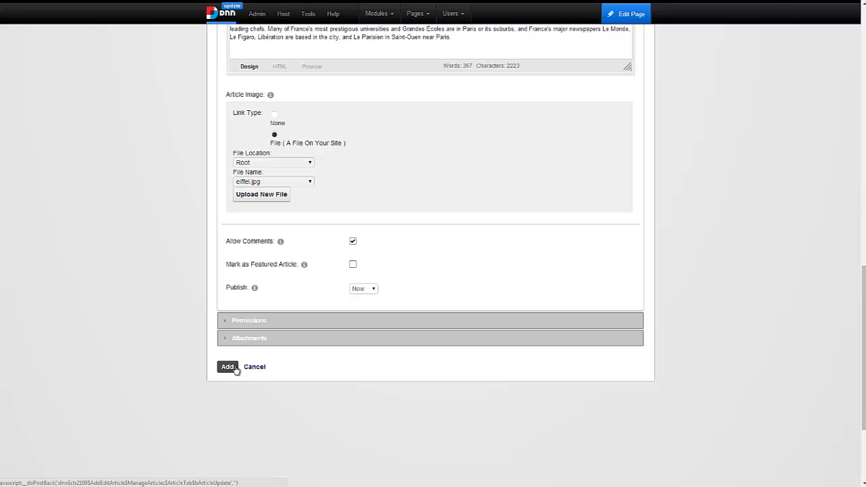
Add the finished Paris article and look it over on the Live Articles page
left_click(234, 369)
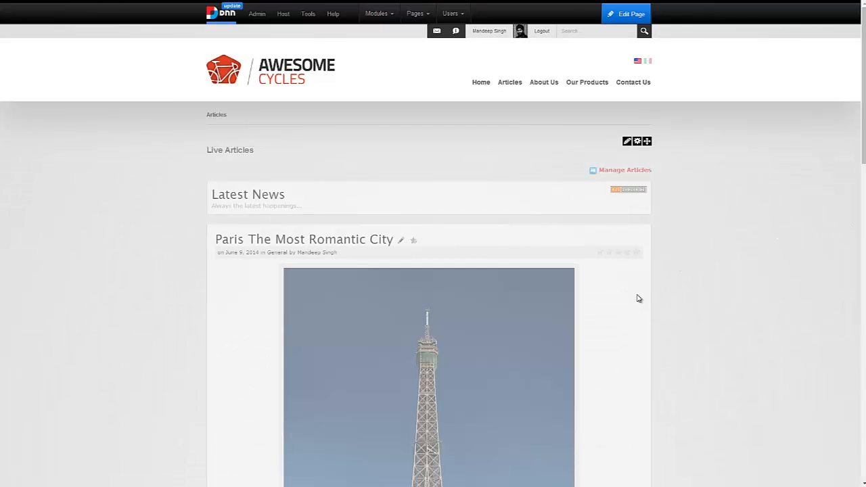
scroll(604, 285, "down", 1)
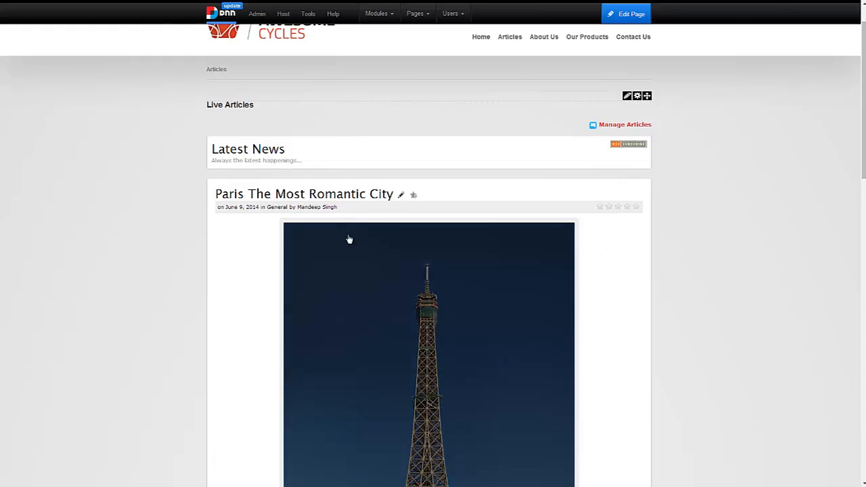
scroll(535, 243, "down", 2)
scroll(534, 243, "down", 3)
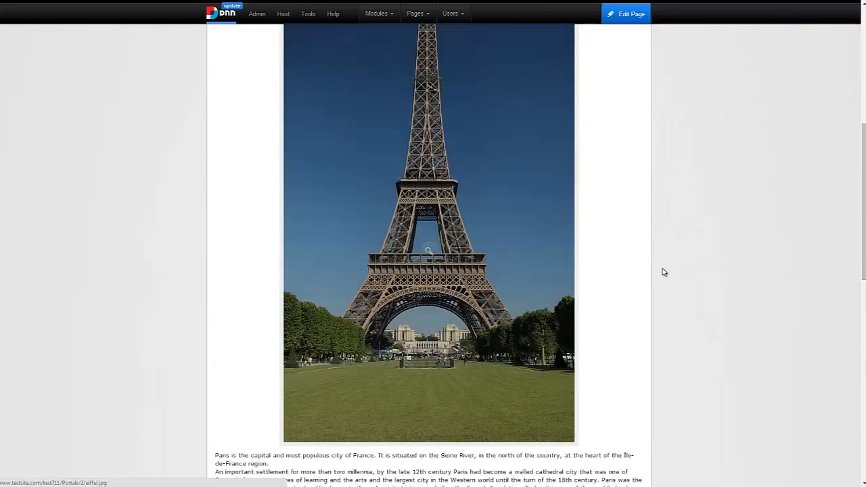
Look over the published Paris article from its image through the introduction and body text to the comment form
scroll(401, 260, "down", 3)
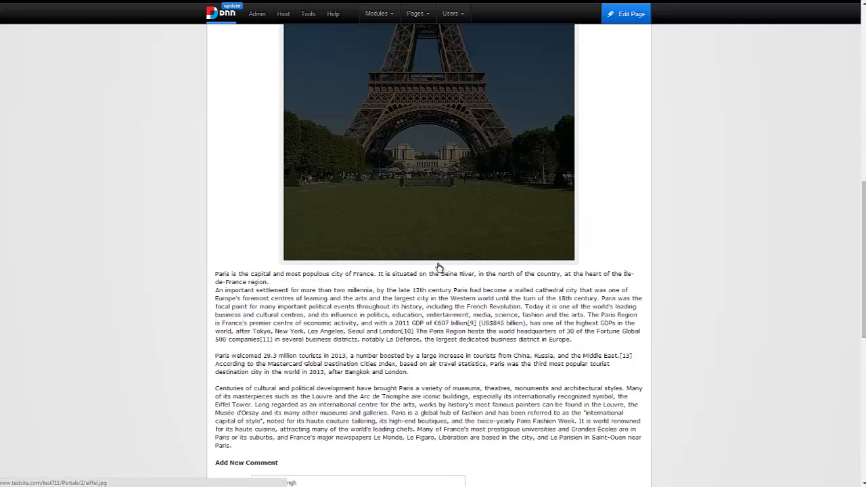
left_click_drag(275, 287, 218, 273)
scroll(241, 309, "down", 1)
scroll(241, 308, "down", 2)
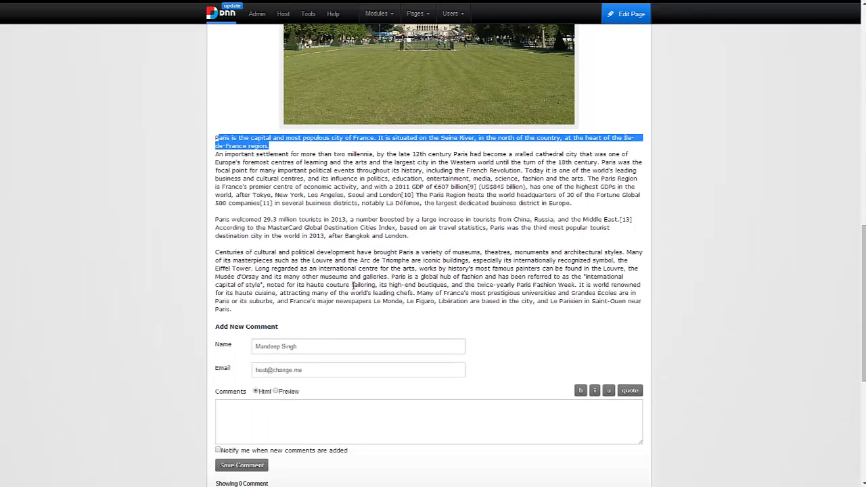
scroll(333, 321, "down", 1)
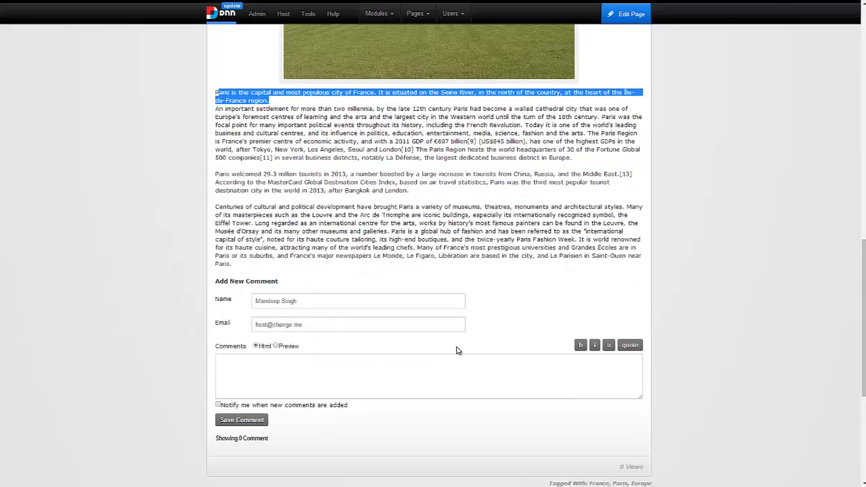
scroll(568, 268, "up", 1)
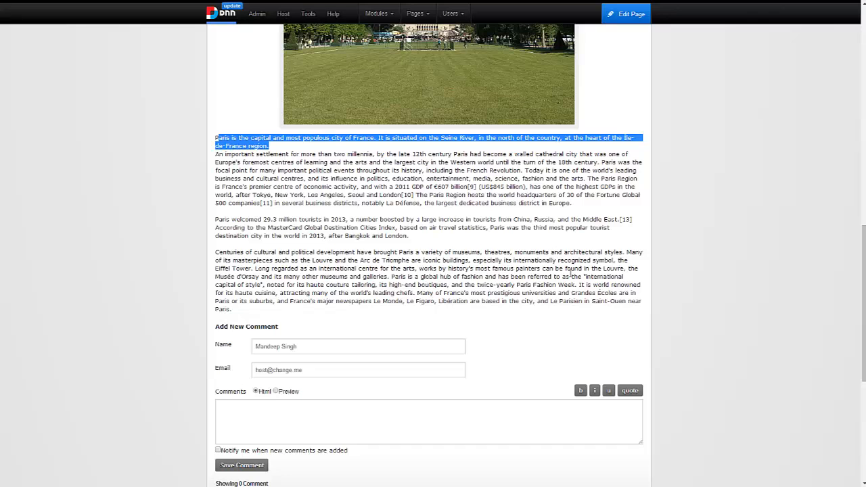
left_click(612, 243)
scroll(614, 243, "up", 12)
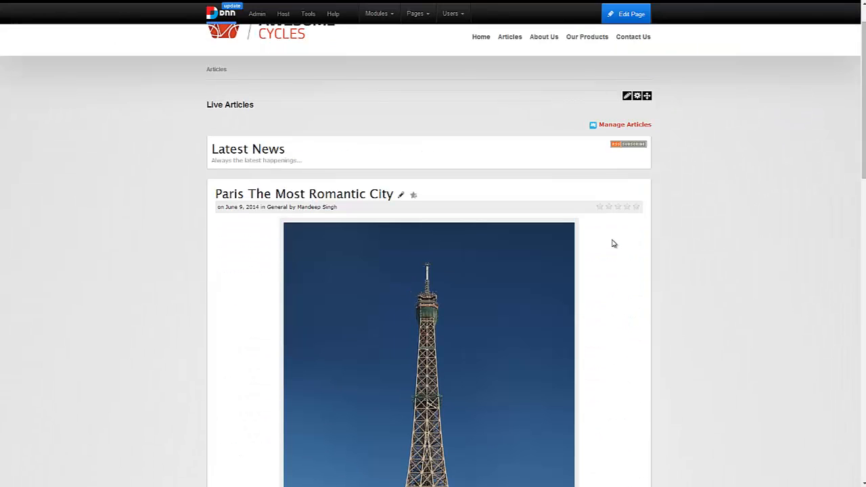
Open the Paris article for editing and review its article fields and attachment options
left_click(400, 195)
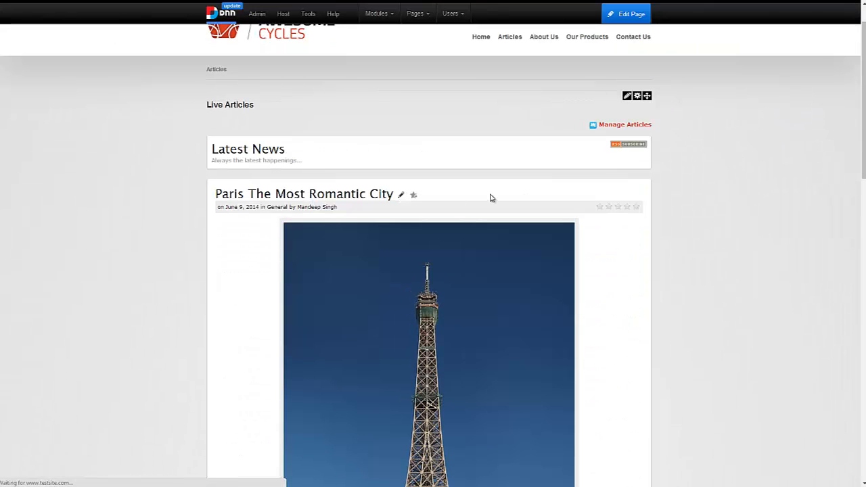
scroll(433, 232, "down", 6)
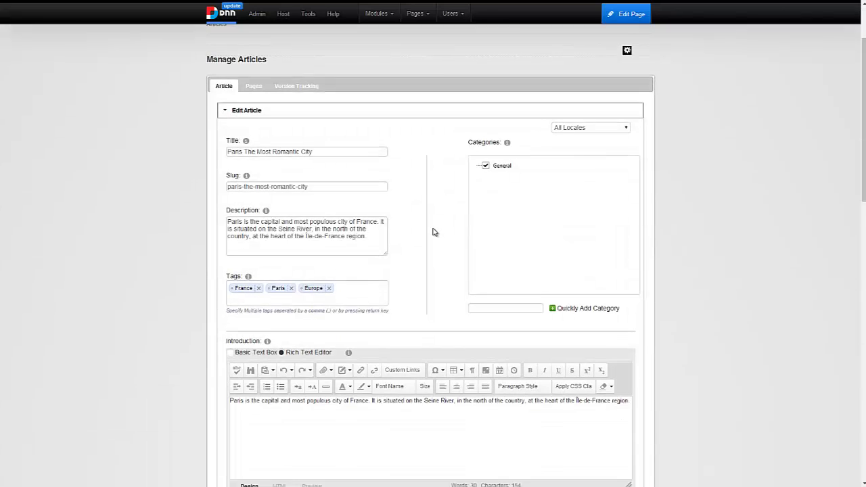
scroll(262, 377, "down", 5)
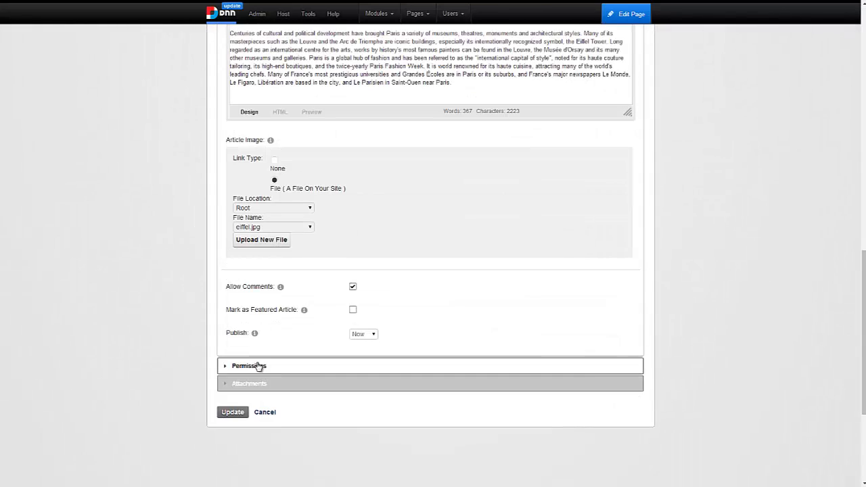
left_click(250, 381)
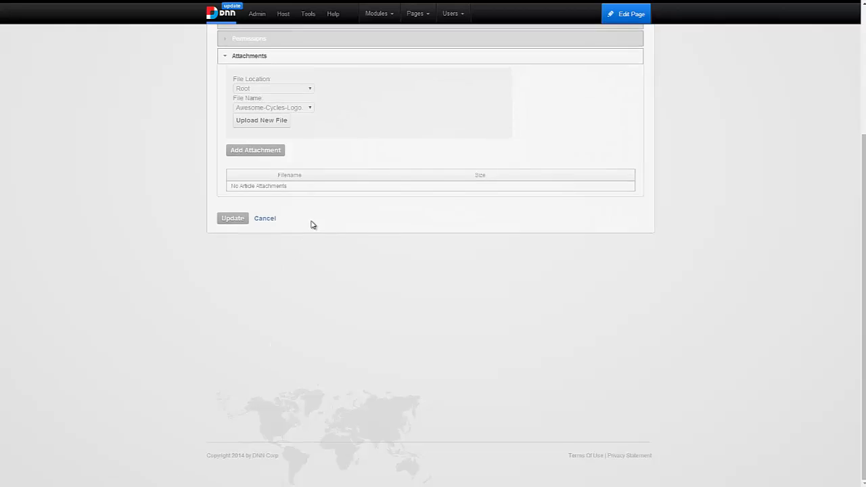
scroll(284, 298, "up", 3)
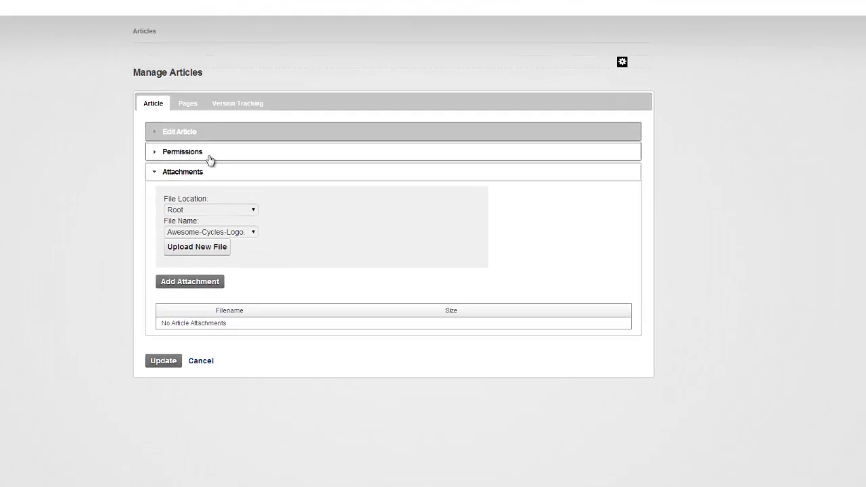
left_click(256, 158)
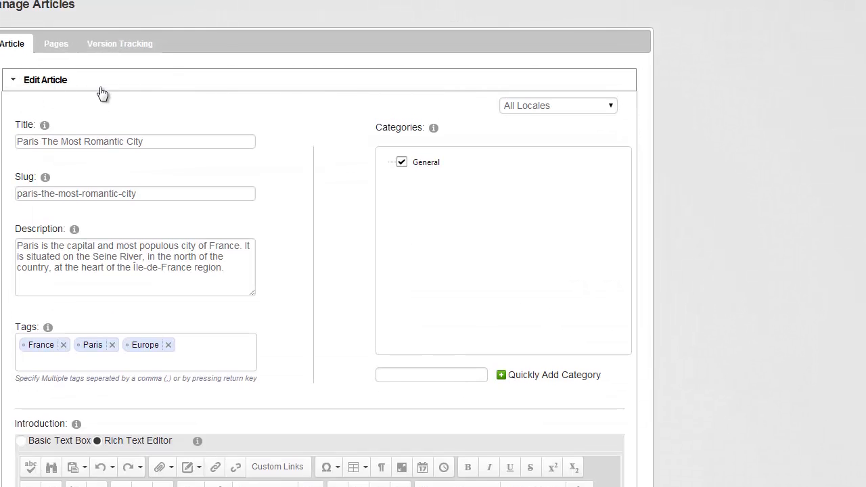
Add a page titled "Things to see" with page type Placeholder Only to the article and check its settings
left_click(59, 46)
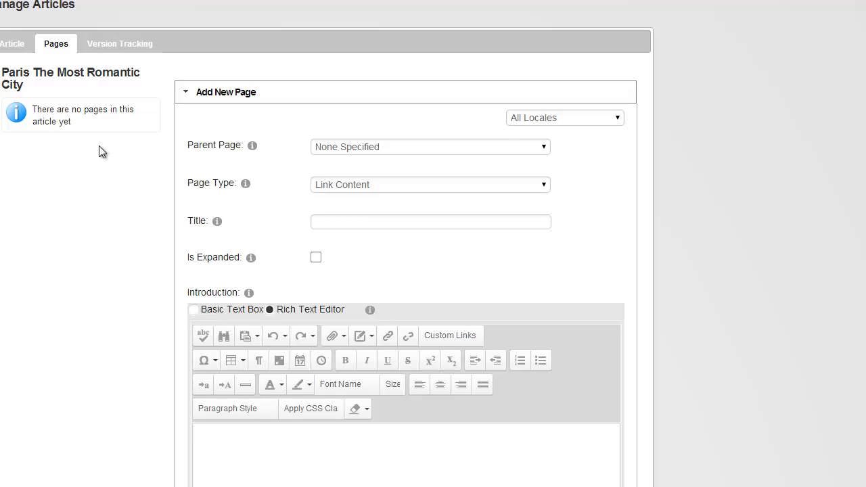
left_click(377, 222)
scroll(623, 223, "down", 2)
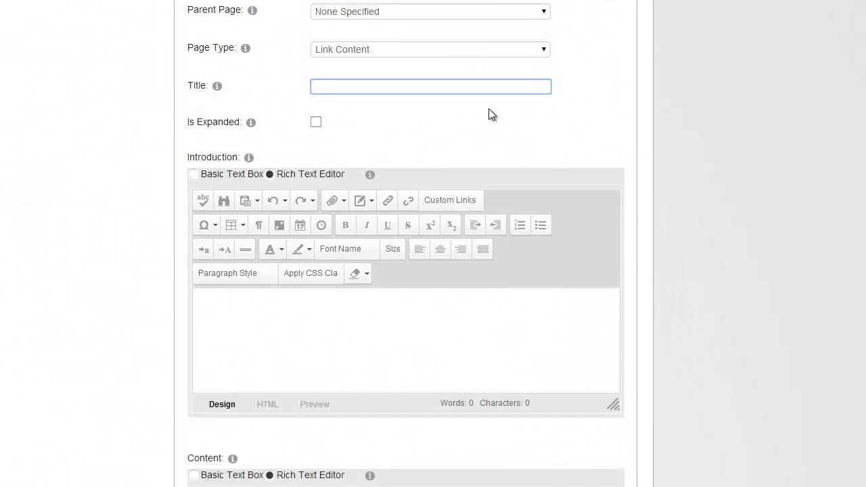
type("Things to see")
left_click(335, 50)
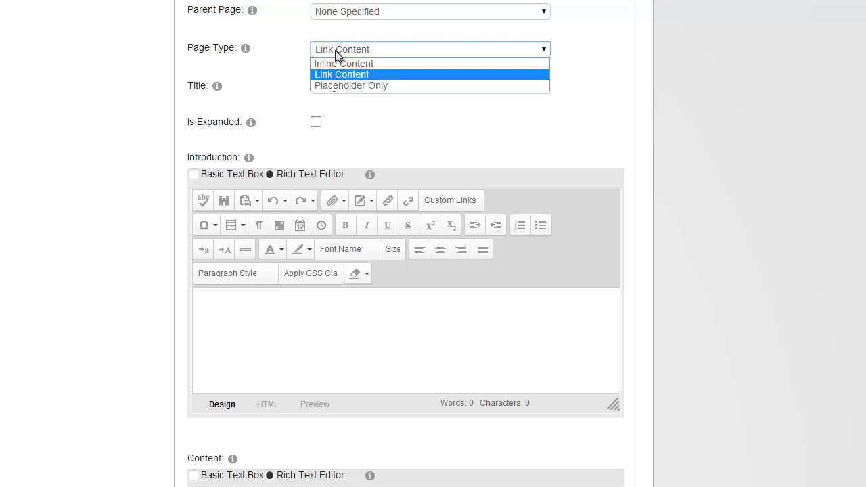
left_click(346, 87)
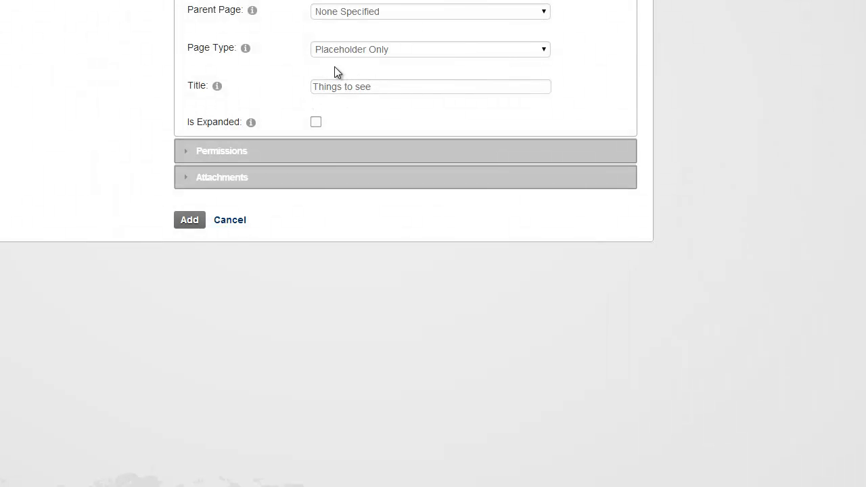
left_click(345, 251)
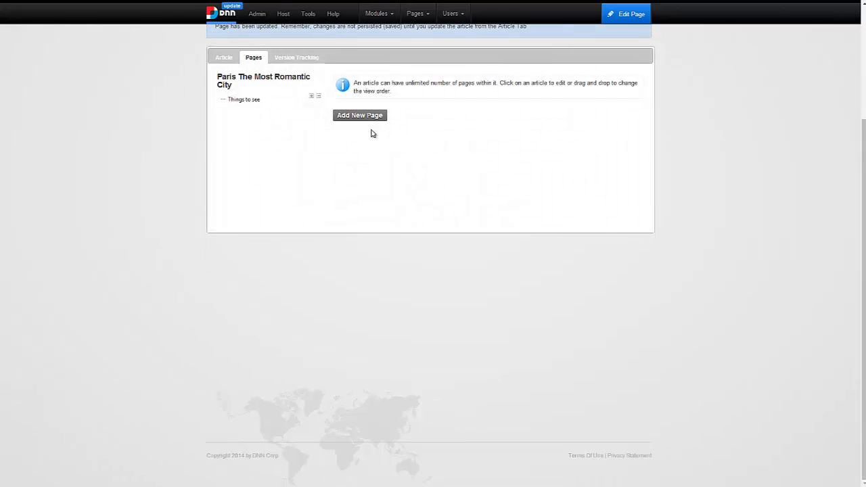
left_click(254, 102)
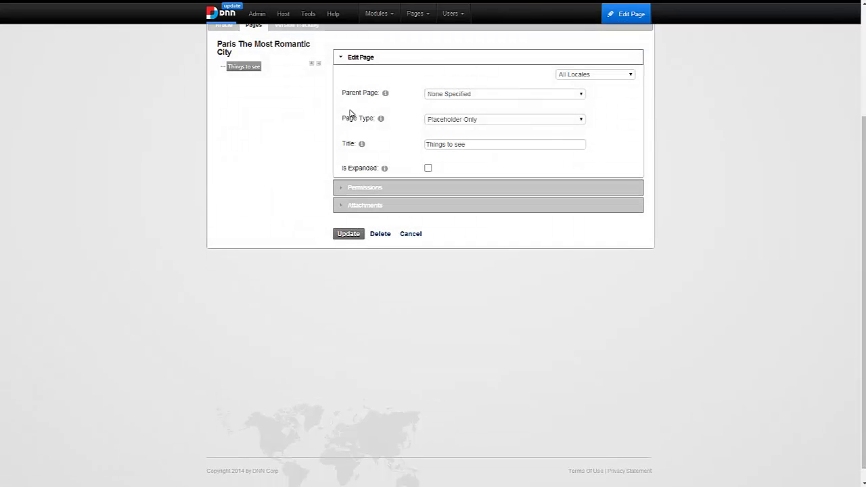
left_click(411, 233)
Start another article page with "Things to see" as its parent page and "Eiffel Tower" as its title
left_click(355, 119)
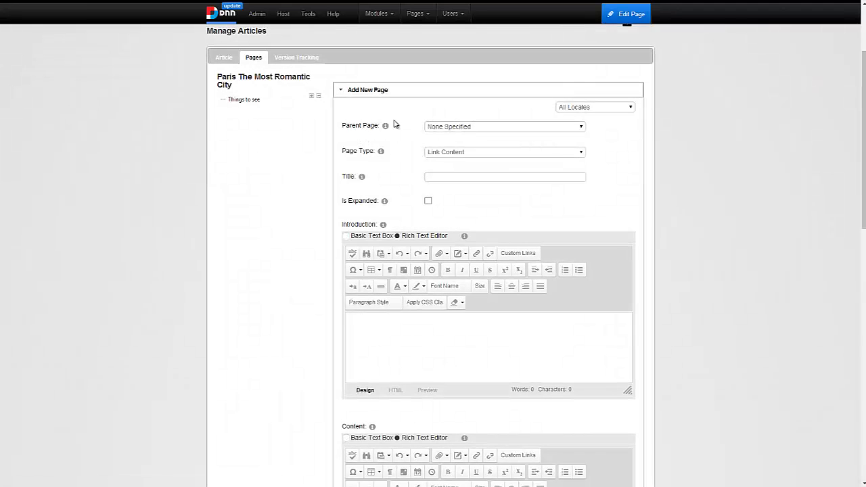
left_click(436, 126)
left_click(444, 144)
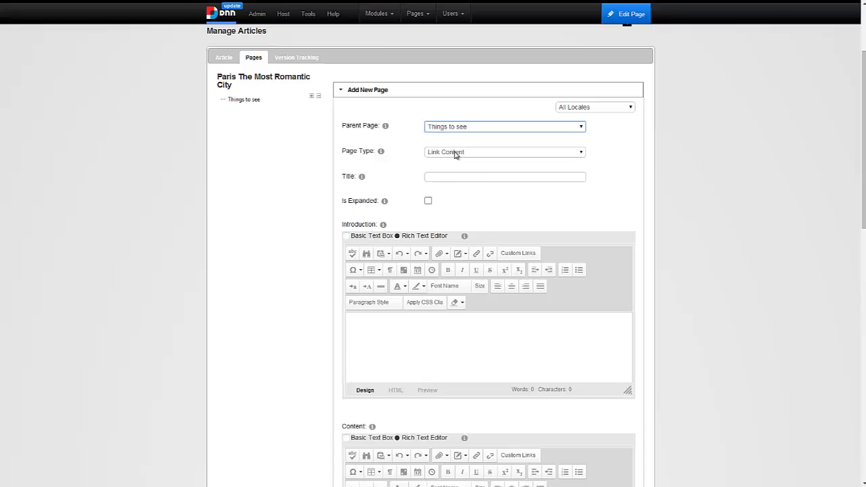
left_click(514, 176)
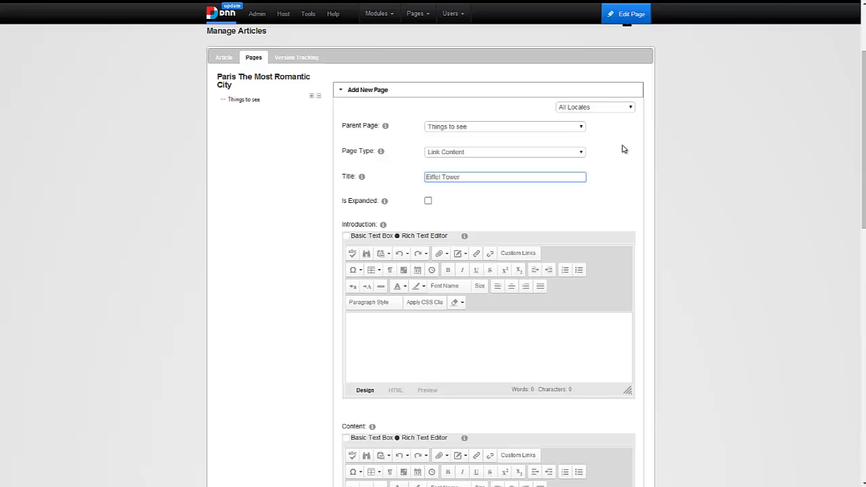
left_click(653, 218)
Fill in the Eiffel Tower page's introduction with its location and naming, and its content with two paragraphs on history and height
scroll(651, 217, "down", 2)
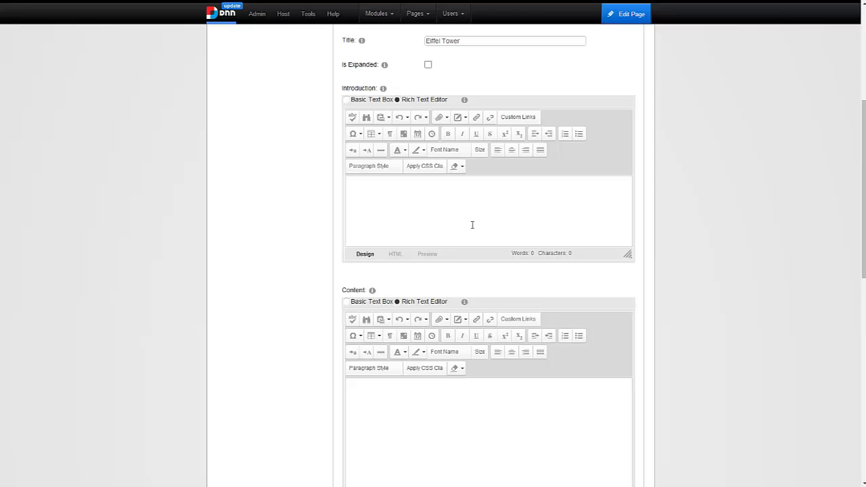
scroll(467, 223, "down", 2)
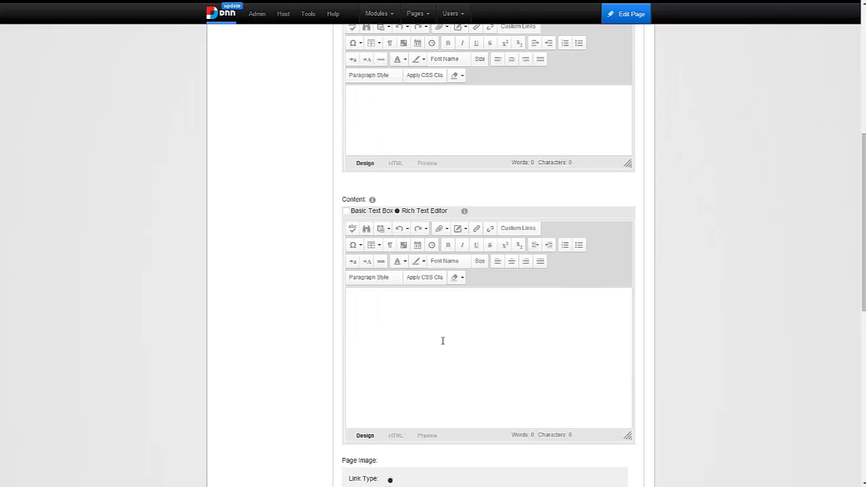
scroll(443, 341, "down", 1)
scroll(442, 340, "up", 1)
left_click(398, 106)
type("The Eiffel Tower is an iron lattice tower located on the Champ de Mars in Paris. It was named after the engineer Gustave Eiffel, whose company designed and built the tower.")
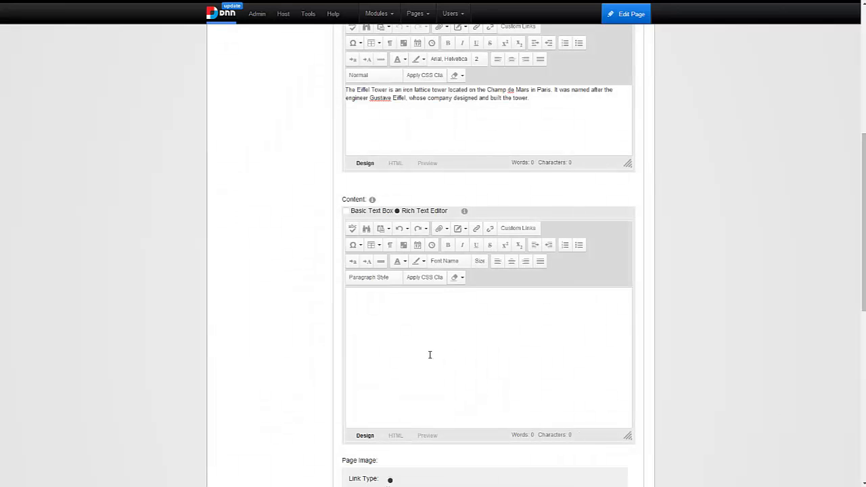
left_click(429, 354)
type("Erected in 1889 as the entrance arch to the 1889 World's Fair, it was initially criticised by some of France's leading artists and intellectuals for its design, but has become both a global cultural icon of France and one of the most recognizable structures in the world.[1] The tower is the tallest structure in Paris and the most-visited paid monument in the world; 6.98 million people ascended it in 2011.[2] The tower received its 250 millionth visitor in 2010.  The tower is 324 metres (1,063 ft) tall,[2] about the same height as an 81-storey building. During its construction, the Eiffel Tower surpassed the Washington Monument to assume the title of the tallest man-made structure in the world, a title it held for 41 years, until the Chrysler Building in New York City was built in 1930. Because of the addition of the antenna atop the Eiffel Tower in 1957, it is now taller than the Chrysler Building by 5.2 metres (17 ft). Not including broadcast antennae, it is the second-tallest structure in France, after the Millau Viaduct.")
Examine the Eiffel Tower page's image options, page type and how its slug is composed
scroll(660, 337, "down", 2)
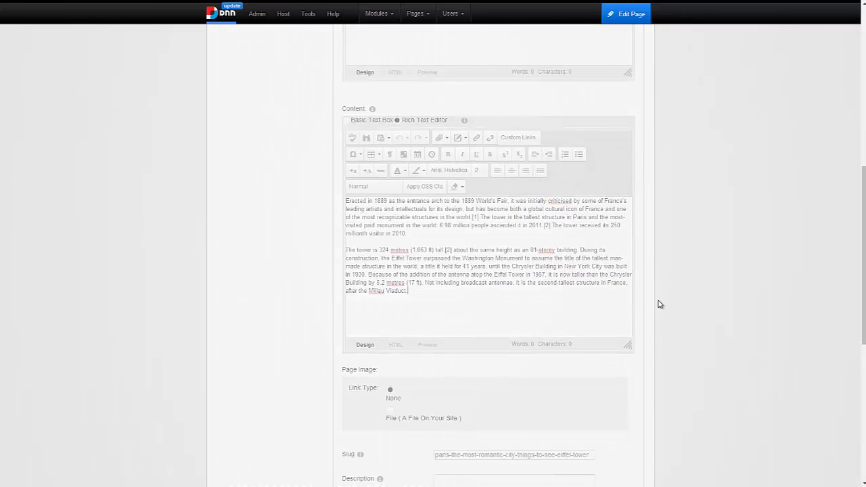
scroll(378, 265, "down", 1)
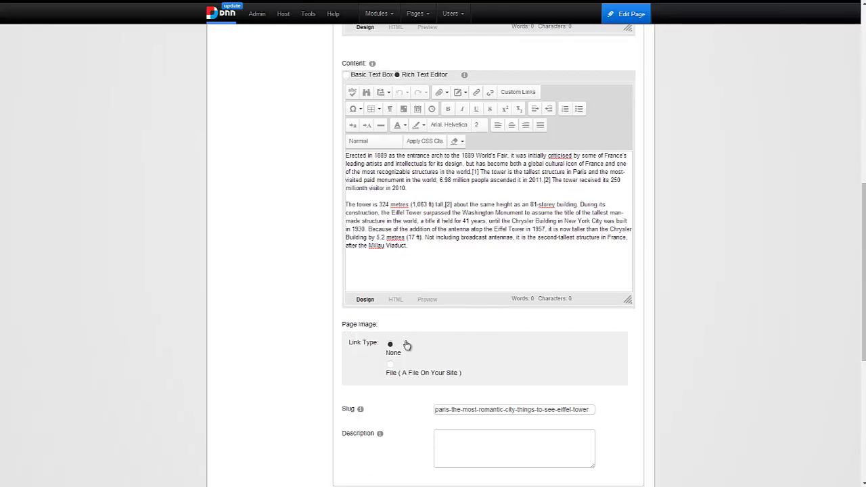
scroll(401, 339, "down", 1)
scroll(399, 337, "down", 1)
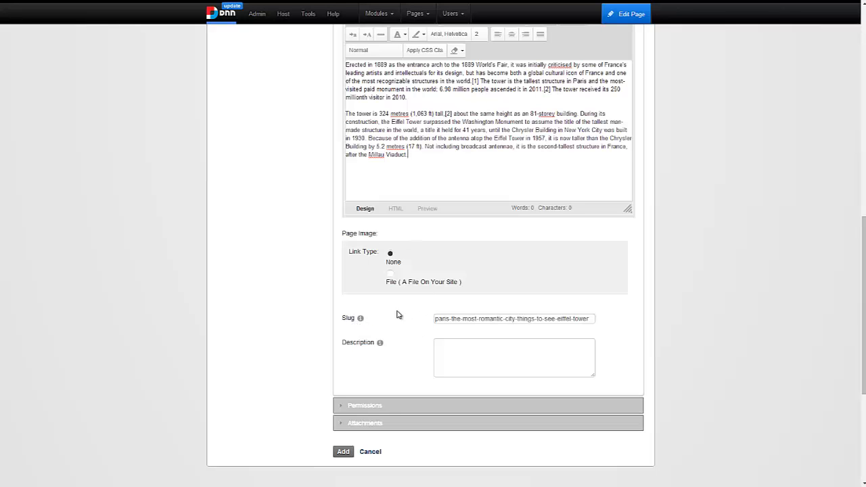
scroll(434, 203, "up", 6)
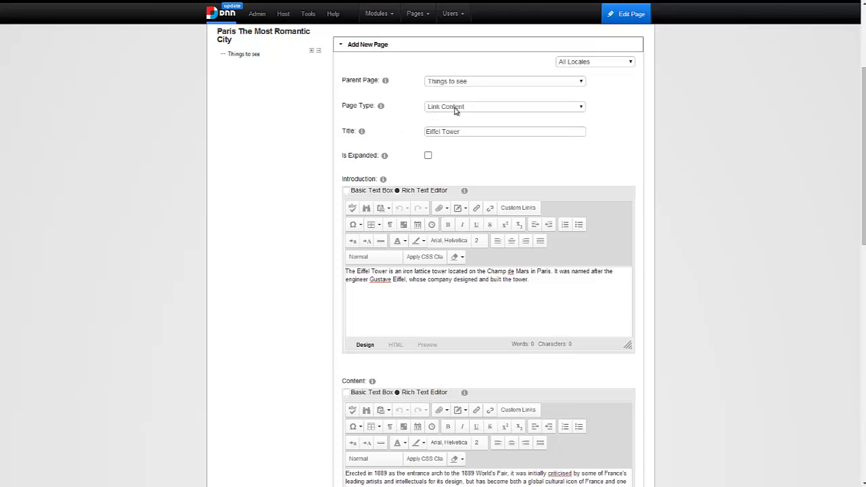
scroll(309, 224, "down", 5)
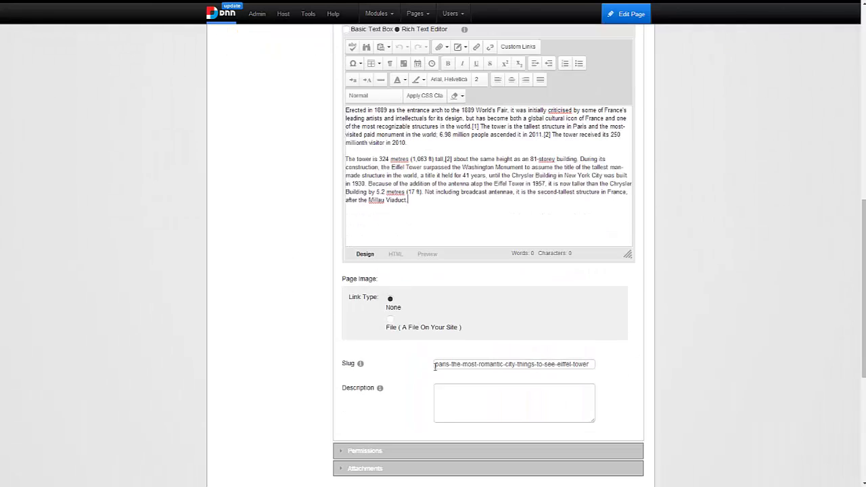
left_click_drag(435, 366, 501, 365)
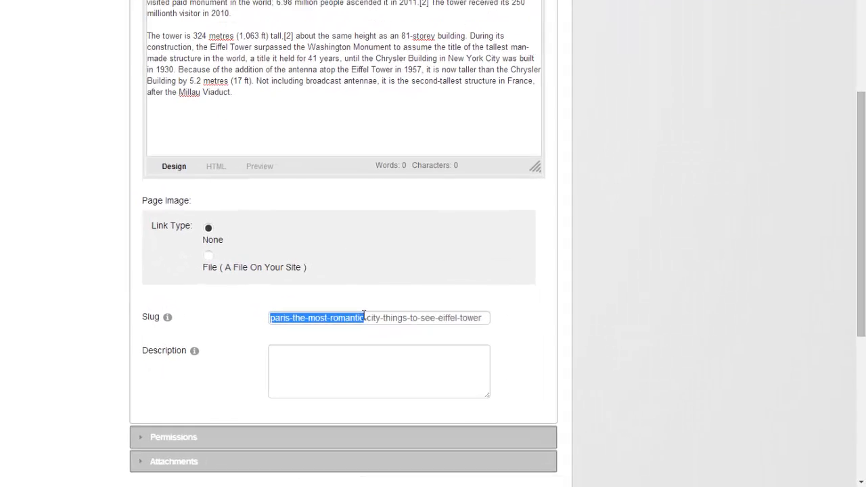
left_click_drag(322, 303, 456, 303)
left_click(343, 304)
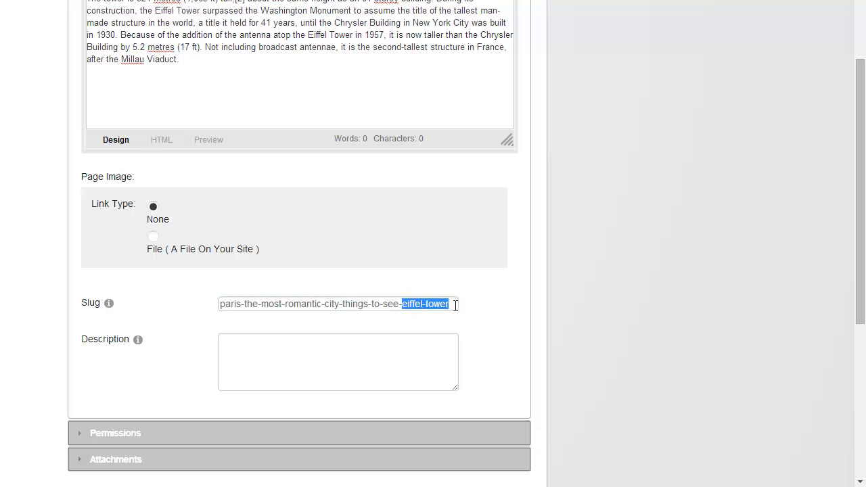
left_click(429, 330)
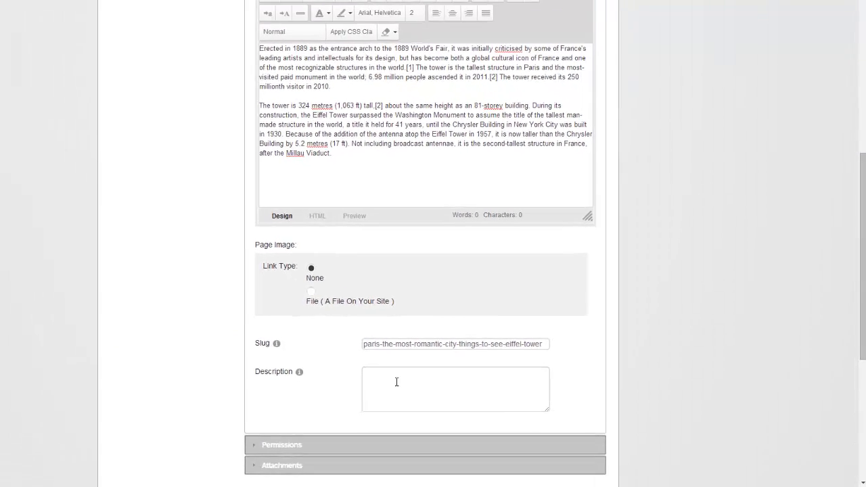
Copy the Eiffel Tower page's introduction text into its description
left_click(257, 350)
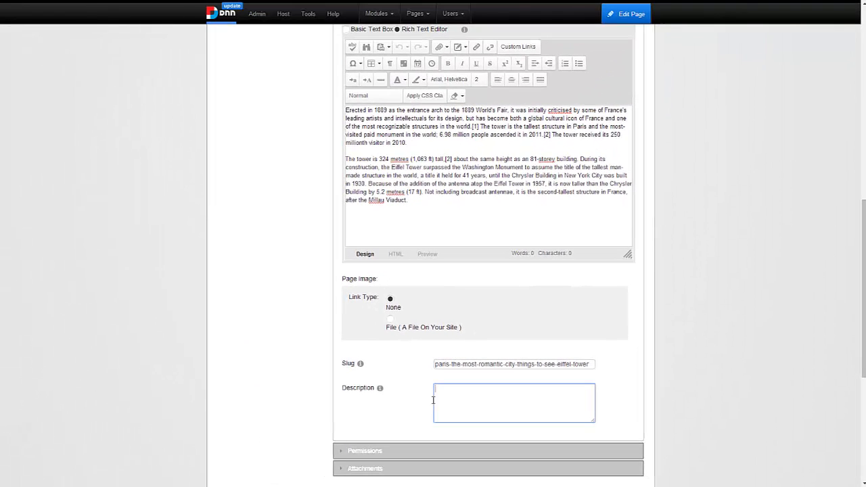
scroll(427, 392, "up", 3)
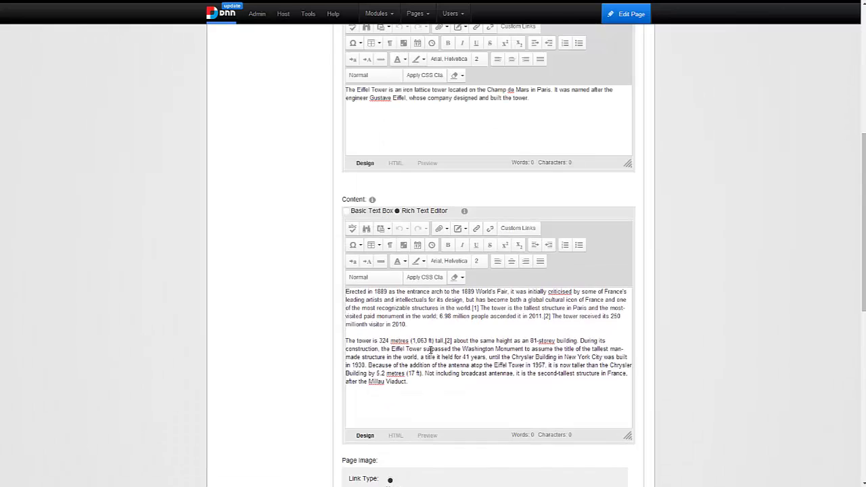
left_click_drag(549, 95, 334, 100)
key("ctrl+c")
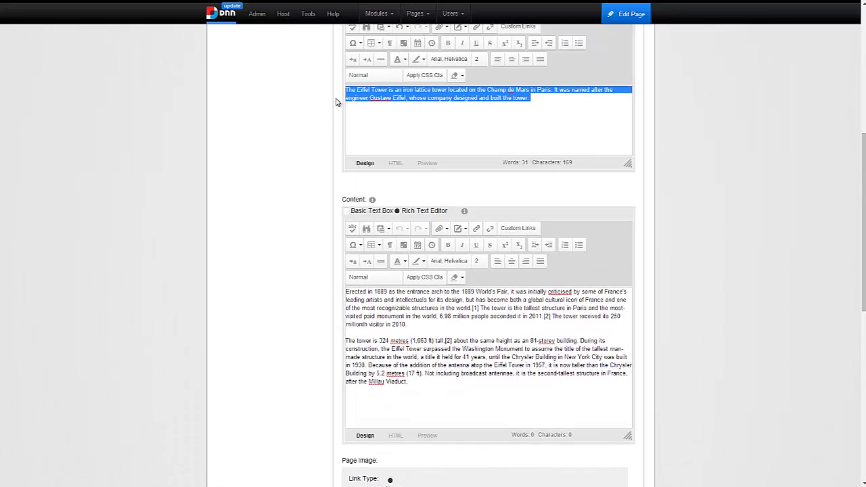
scroll(395, 368, "down", 3)
key("ctrl+v")
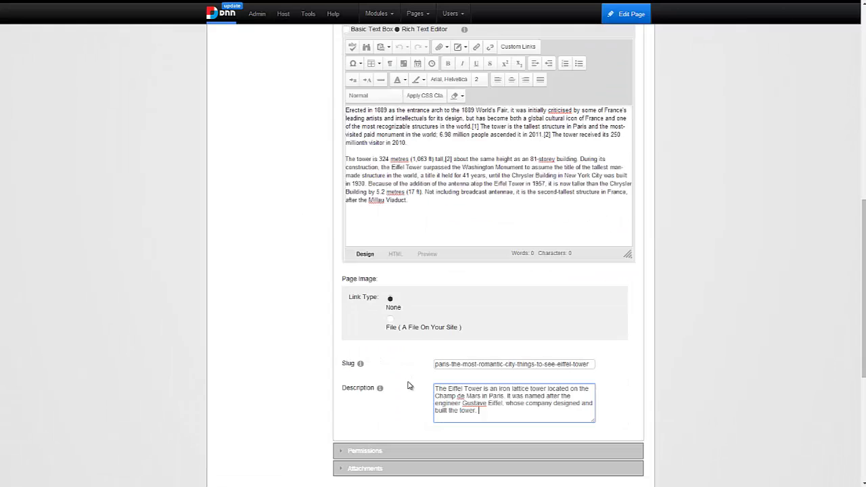
Add the Eiffel Tower page to the article and start another page titled "Louvre Museum"
scroll(411, 386, "down", 1)
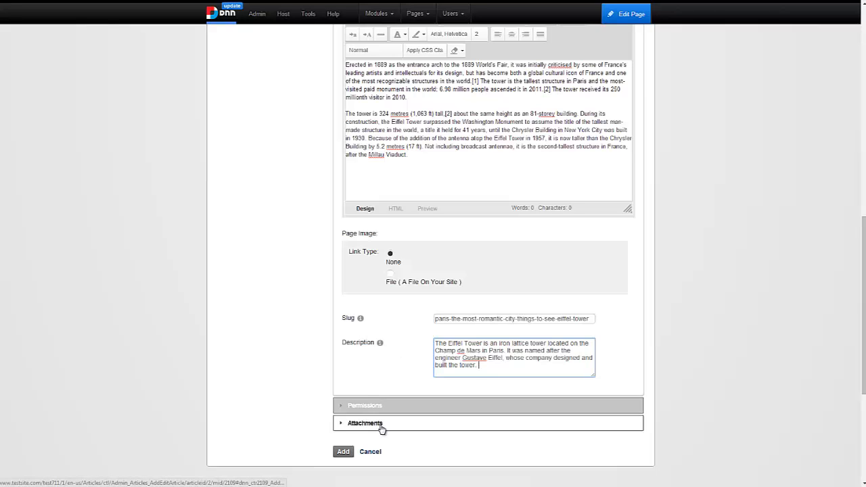
left_click(344, 451)
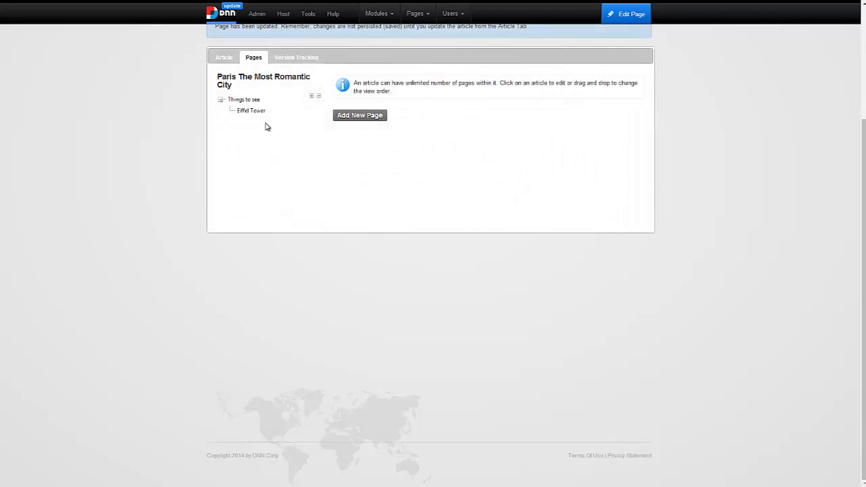
left_click(359, 118)
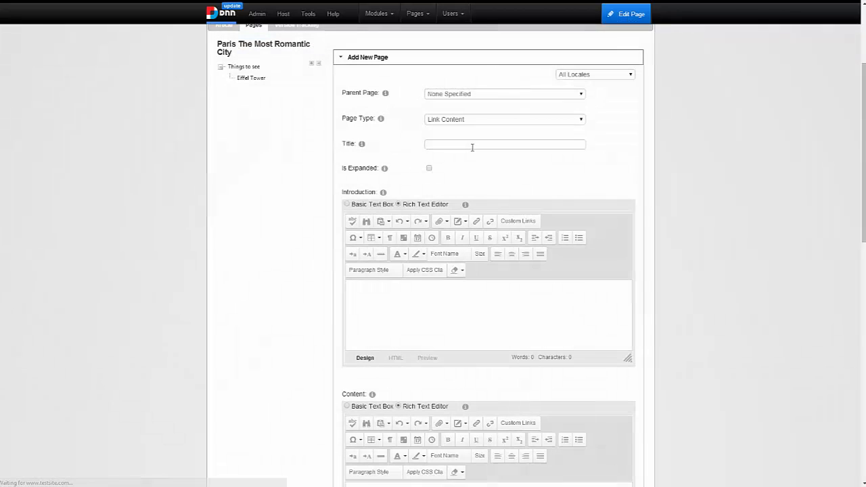
left_click(491, 145)
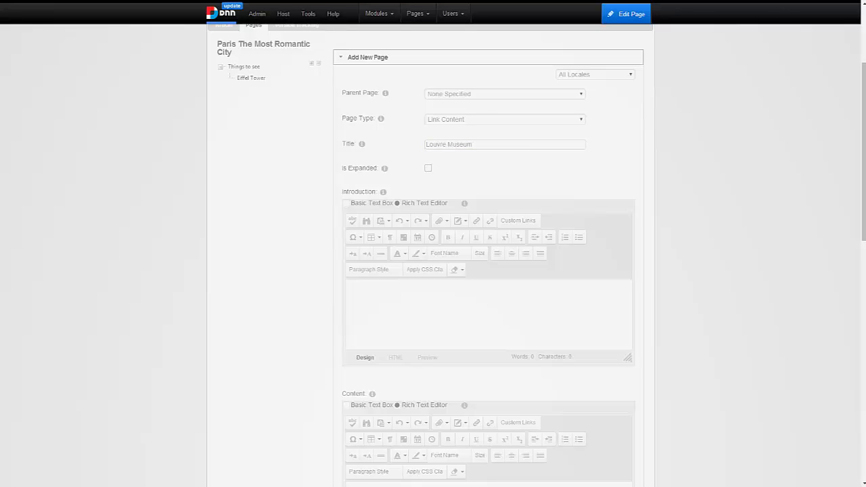
Fill in the Louvre Museum page's introduction as a large museum and historic monument, and its content with a paragraph on the palace's history
left_click(377, 299)
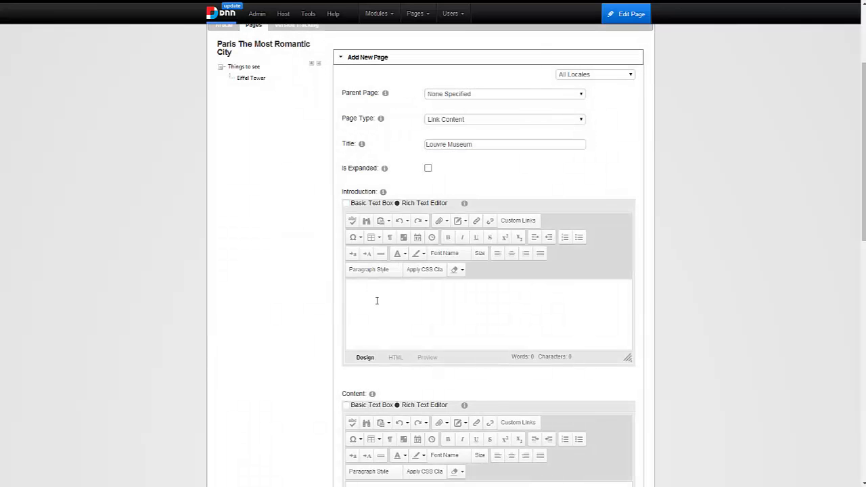
type("The Louvre or Louvre Museum is one of the world's largest museums and a historic monument.")
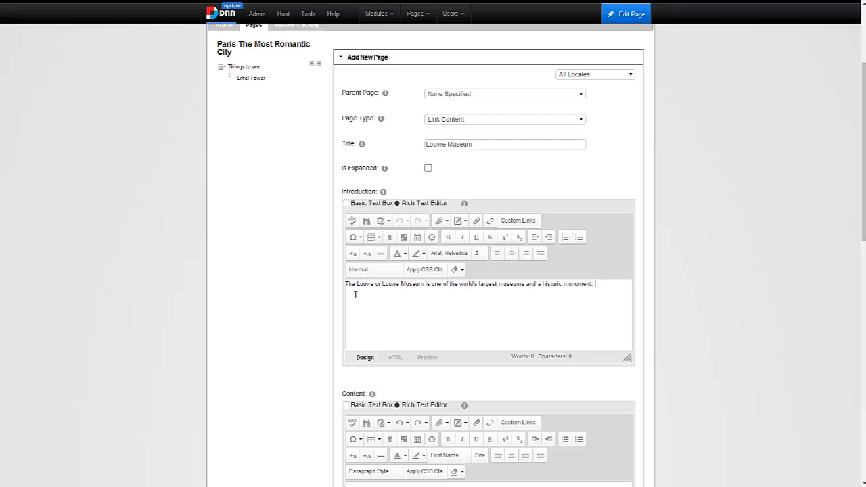
scroll(433, 278, "down", 2)
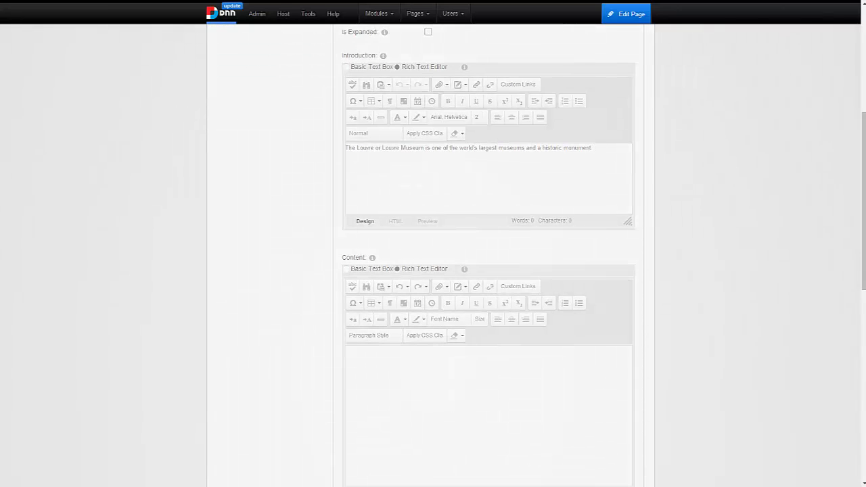
left_click(367, 406)
type("The museum is housed in the Louvre Palace, originally built as a fortress in the late 12th century under Philip II. Remnants of the fortress are visible in the basement of the museum. The building was extended many times to form the present Louvre Palace. In 1682, Louis XIV chose the Palace of Versailles for his household, leaving the Louvre primarily as a place to display the royal collection, including, from 1692, a collection of ancient Greek and Roman sculpture.[7] In 1692, the building was occupied by the Académie des Inscriptions et Belles Lettres and the Académie Royale de Peinture et de Sculpture, which in 1699 held the first of a series of salons. The Académie remained at the Louvre for 100 years.[8] During the French Revolution, the National Assembly decreed that the Louvre should be used as a museum to display the nation's masterpieces.")
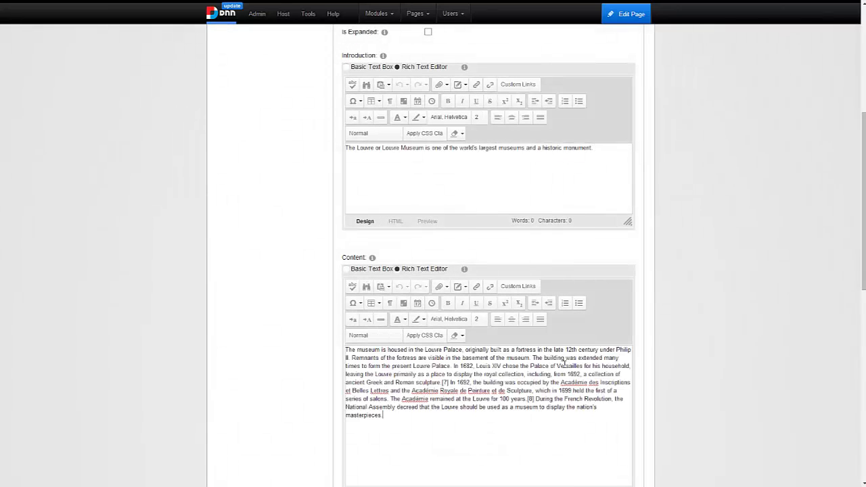
Set "Things to see" as the Louvre Museum page's parent page and compare its slug before and after
scroll(657, 325, "down", 3)
scroll(444, 334, "down", 1)
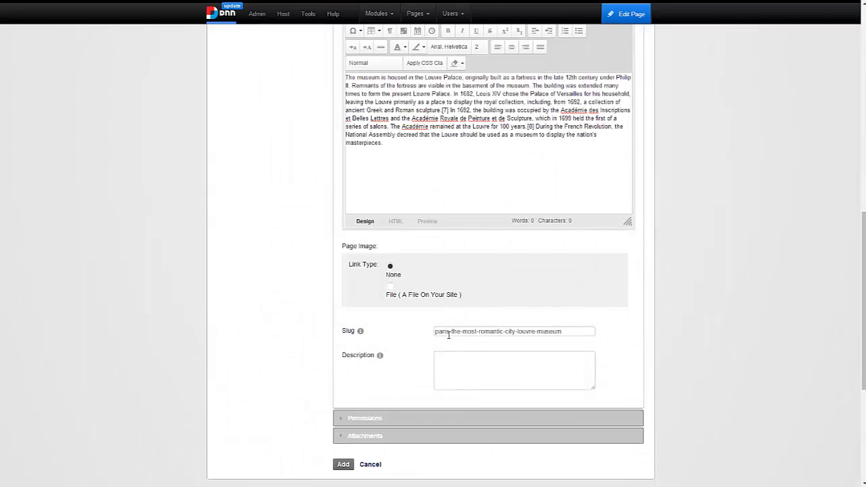
left_click_drag(436, 331, 507, 329)
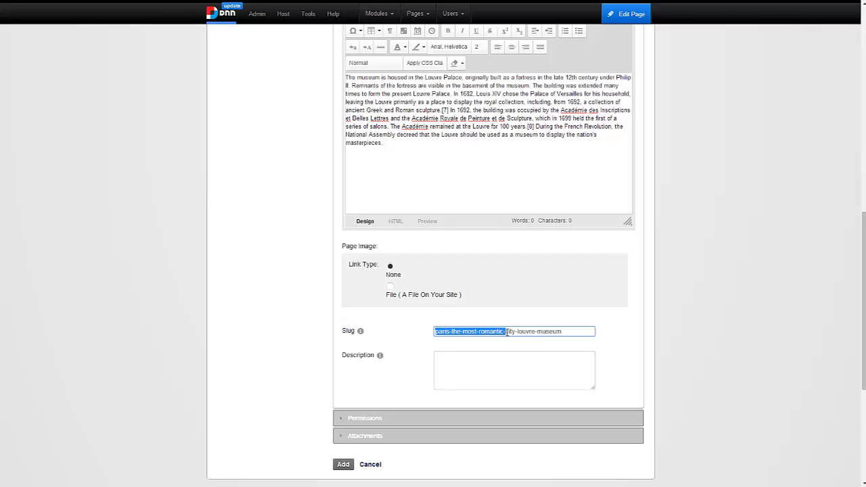
scroll(346, 327, "up", 7)
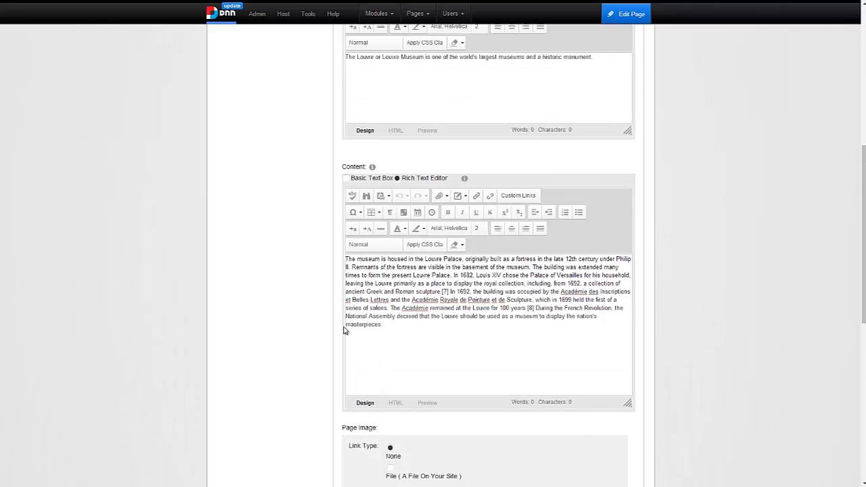
left_click(451, 142)
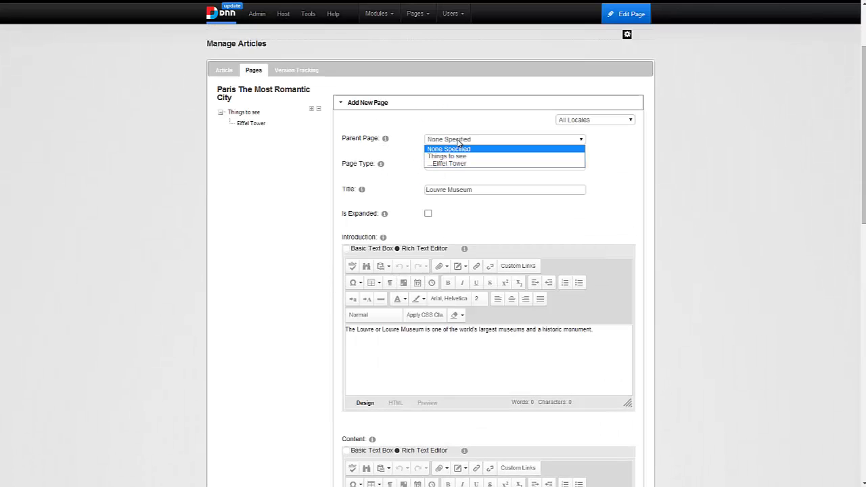
left_click(464, 156)
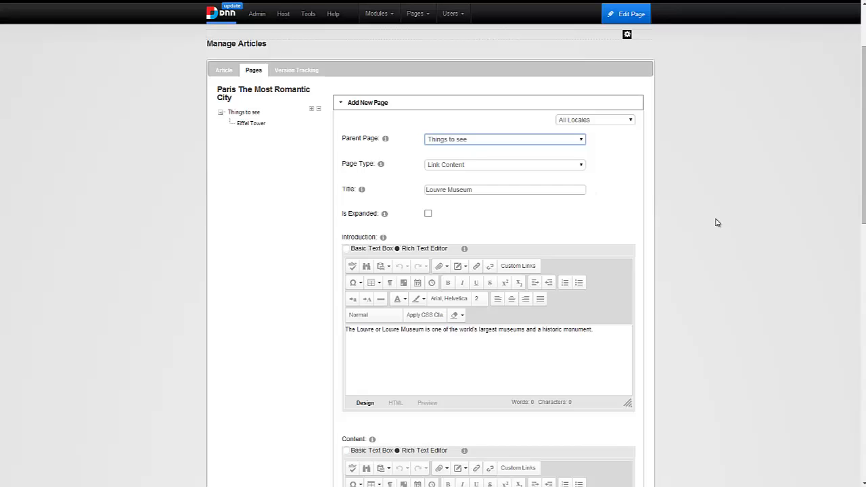
scroll(694, 273, "down", 7)
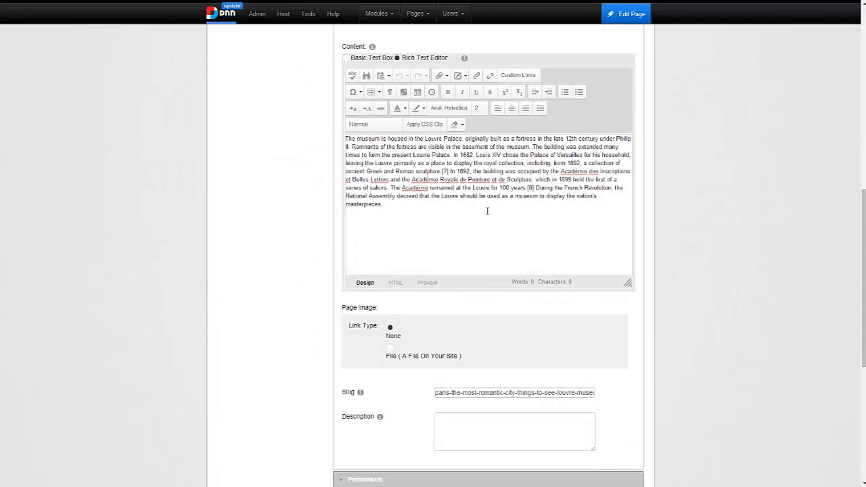
scroll(492, 228, "down", 3)
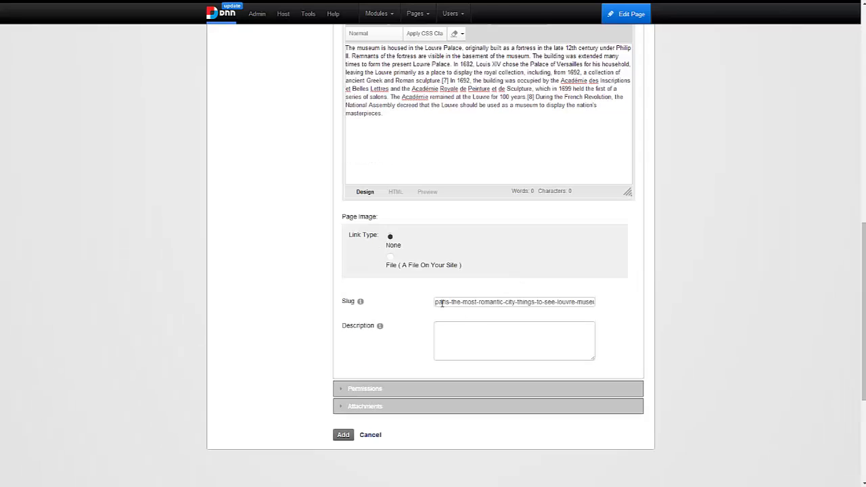
left_click_drag(437, 303, 596, 302)
left_click(628, 309)
Copy the Louvre Museum page's introduction text into its description and add the page to the article
scroll(609, 285, "up", 5)
left_click_drag(617, 155, 346, 170)
key("ctrl+c")
scroll(359, 349, "down", 3)
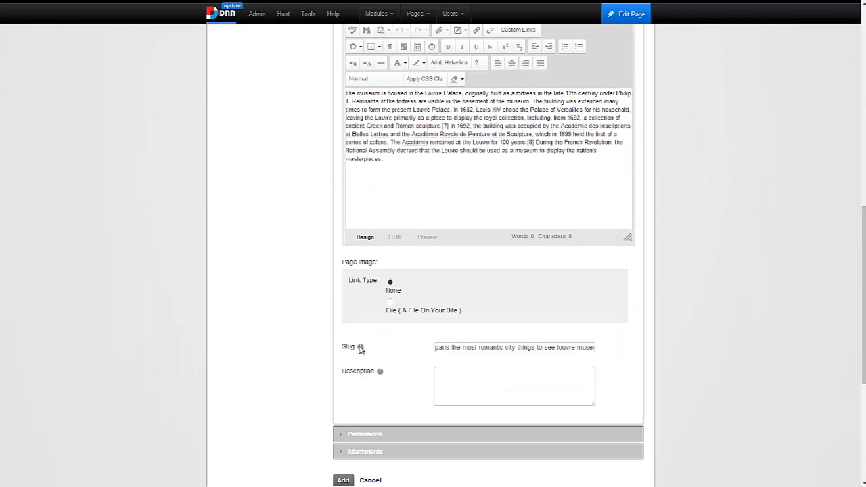
left_click(522, 375)
key("ctrl+v")
scroll(427, 367, "down", 2)
left_click(344, 344)
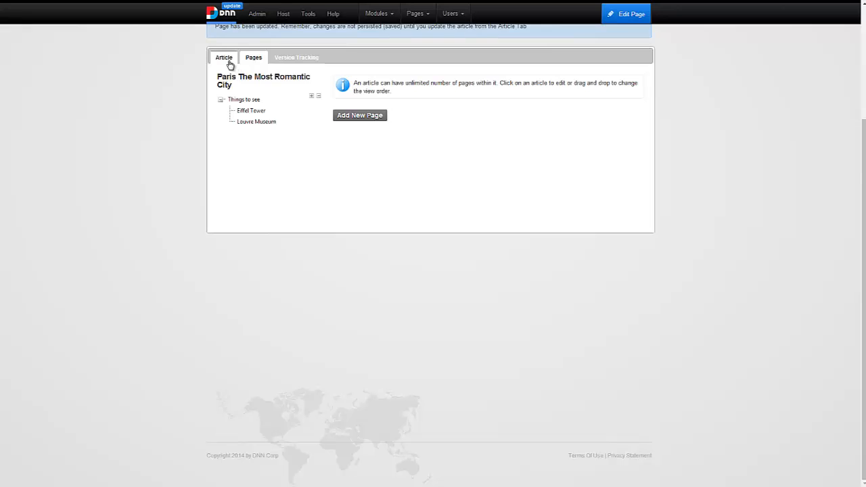
Return to the Paris article's own settings and update the article to save its pages
left_click(227, 61)
left_click(249, 59)
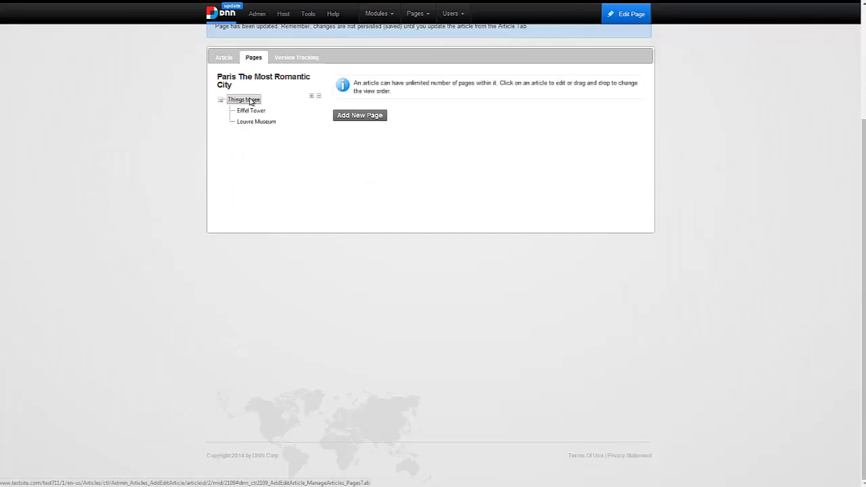
left_click(228, 59)
scroll(172, 191, "down", 4)
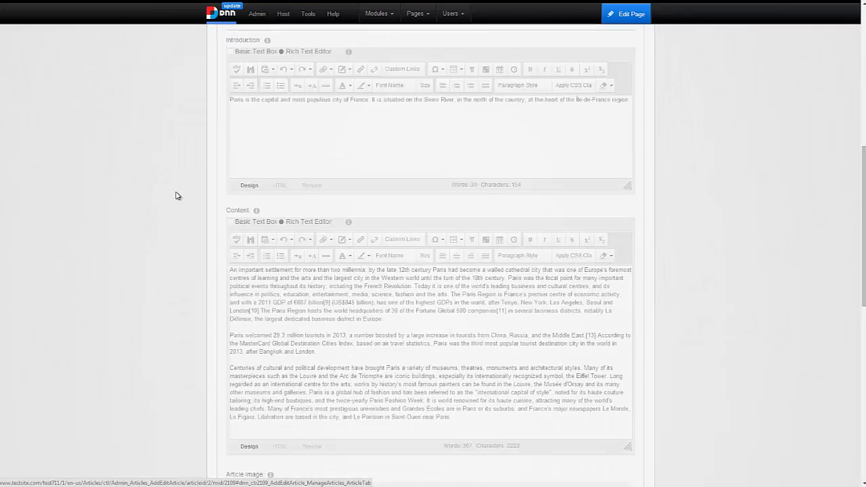
scroll(175, 196, "down", 6)
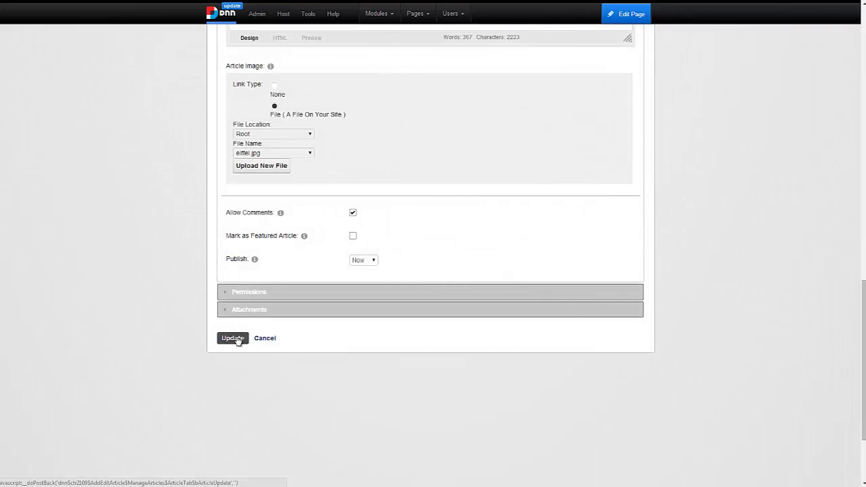
left_click(234, 339)
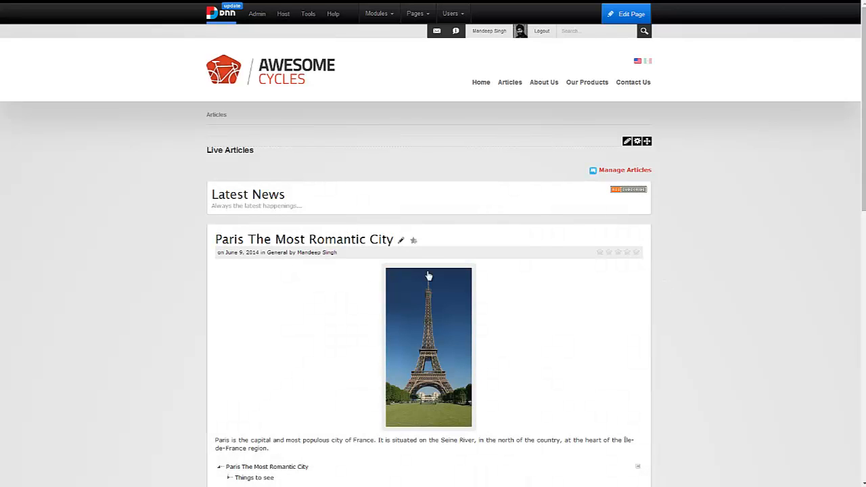
Examine the published Paris article's introduction, content and page tree, including the subpages under "Things to see"
scroll(539, 308, "down", 2)
scroll(539, 308, "down", 1)
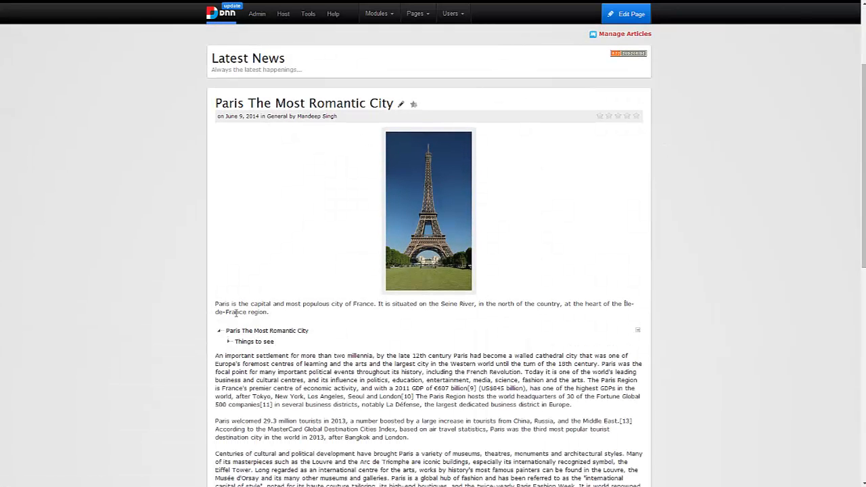
left_click_drag(231, 312, 262, 312)
scroll(336, 303, "down", 4)
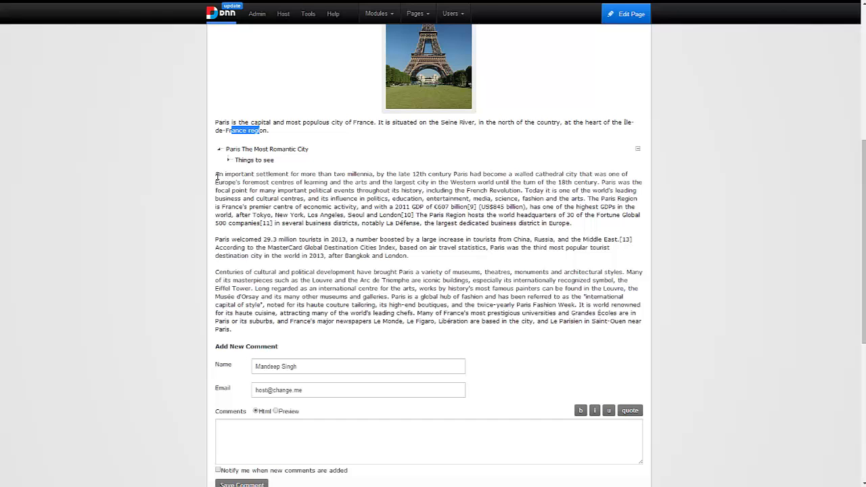
left_click_drag(216, 175, 286, 305)
left_click(301, 320)
left_click(228, 162)
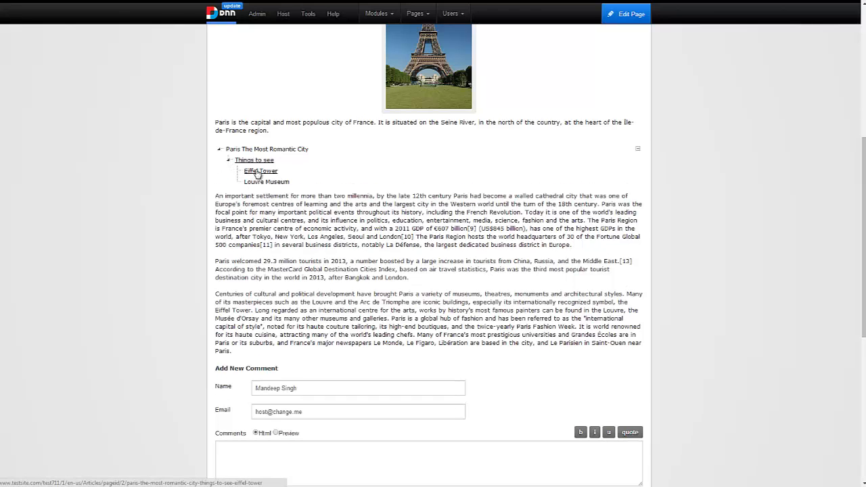
left_click(230, 162)
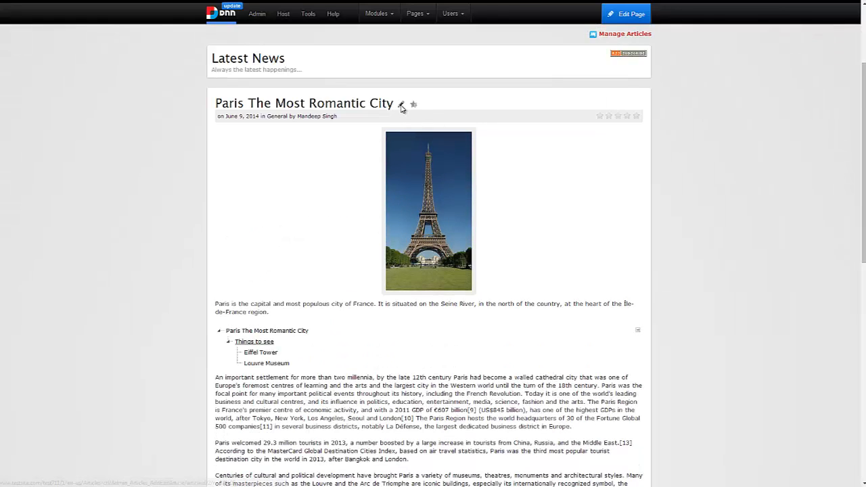
Reopen the Paris article for editing, enable Is Expanded for the "Things to see" page, and update both the page and the article
left_click(401, 106)
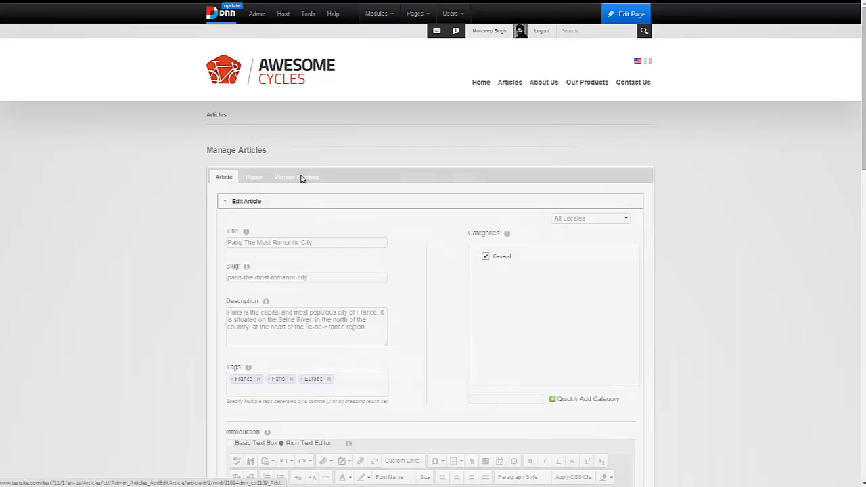
left_click(253, 177)
left_click(243, 219)
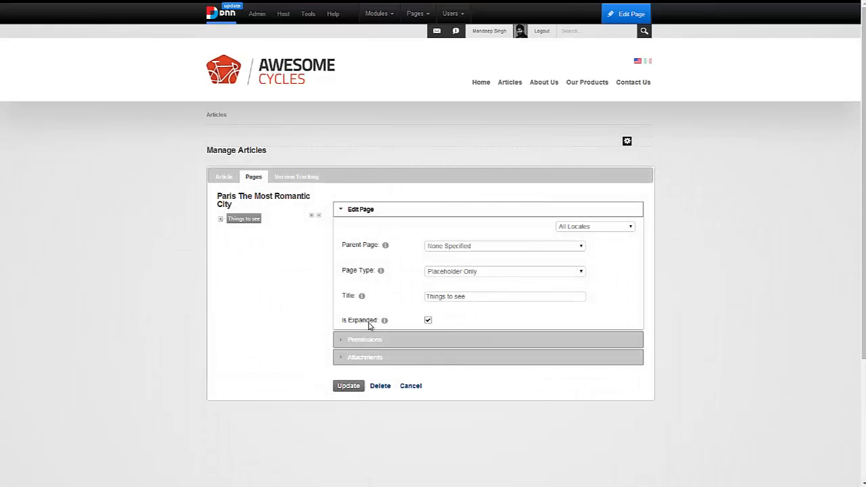
left_click(349, 387)
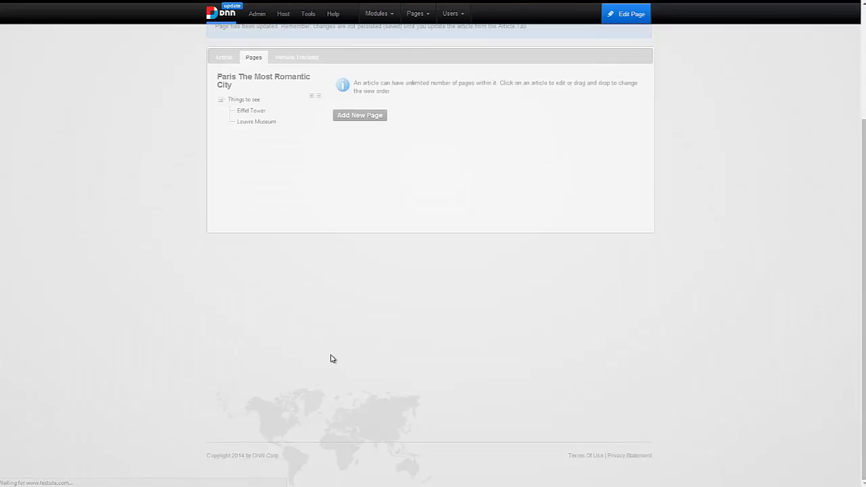
left_click(224, 57)
scroll(212, 309, "down", 10)
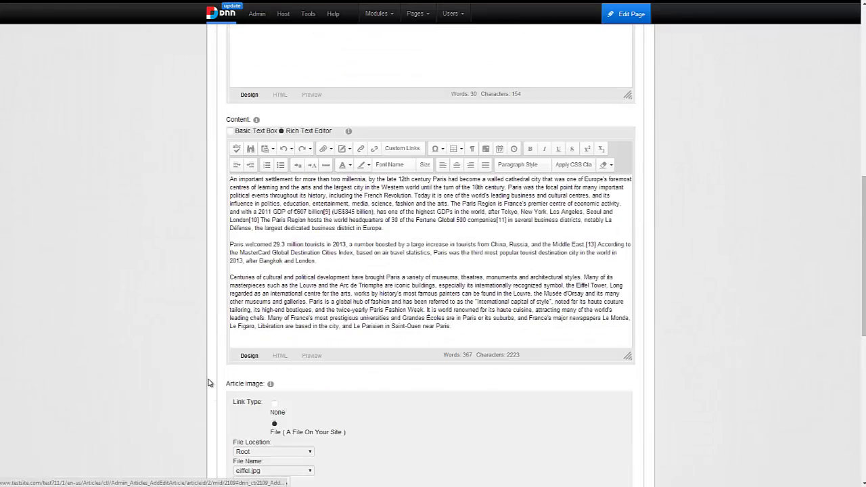
left_click(233, 429)
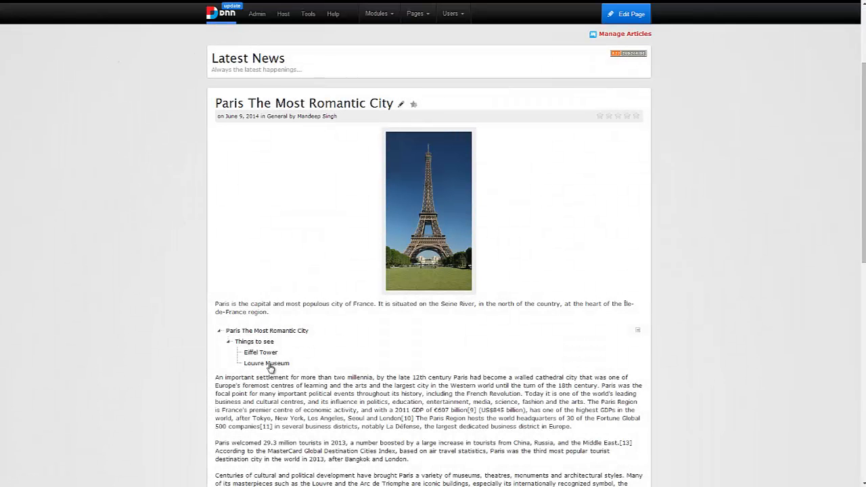
View the Eiffel Tower and Louvre Museum subpages from the article's page tree and return to the main Paris article
scroll(269, 365, "down", 1)
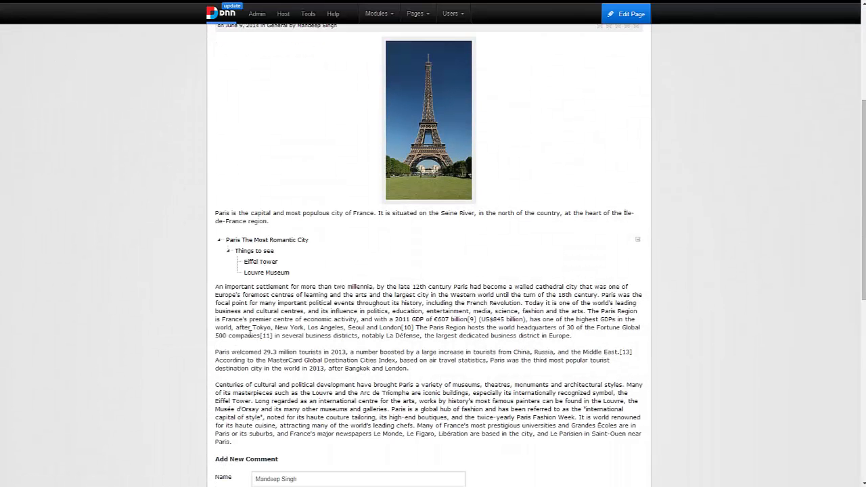
left_click(263, 263)
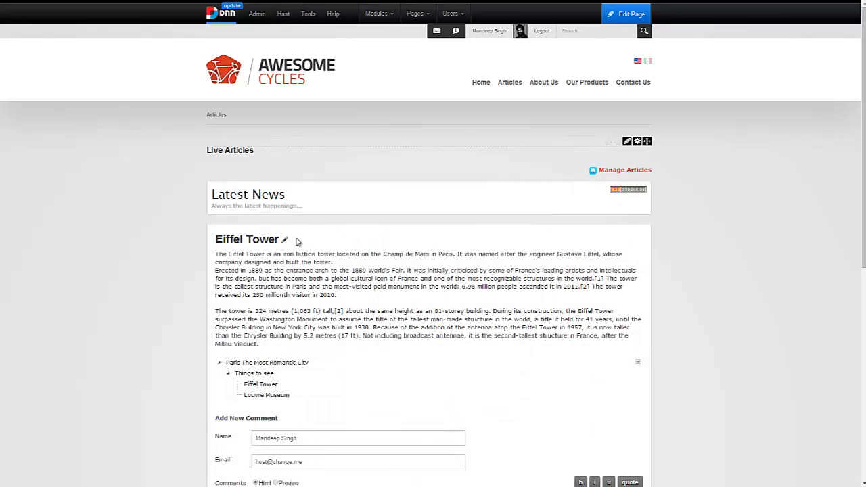
scroll(226, 260, "down", 1)
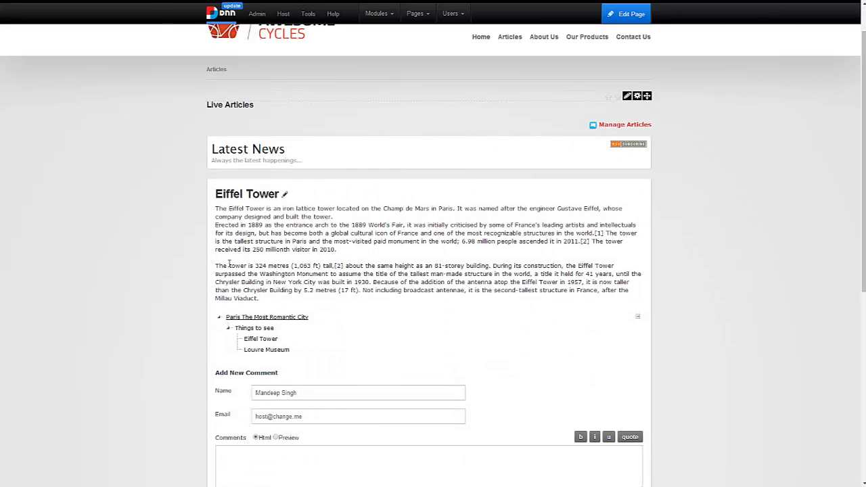
left_click(264, 349)
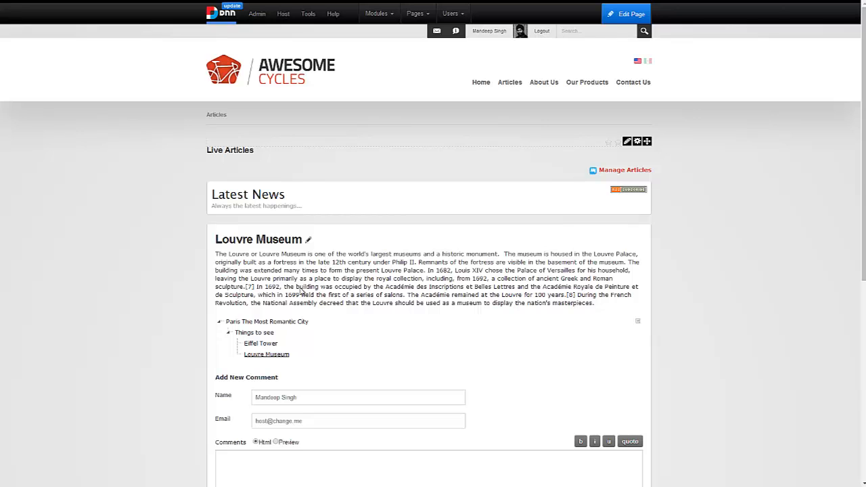
left_click(301, 322)
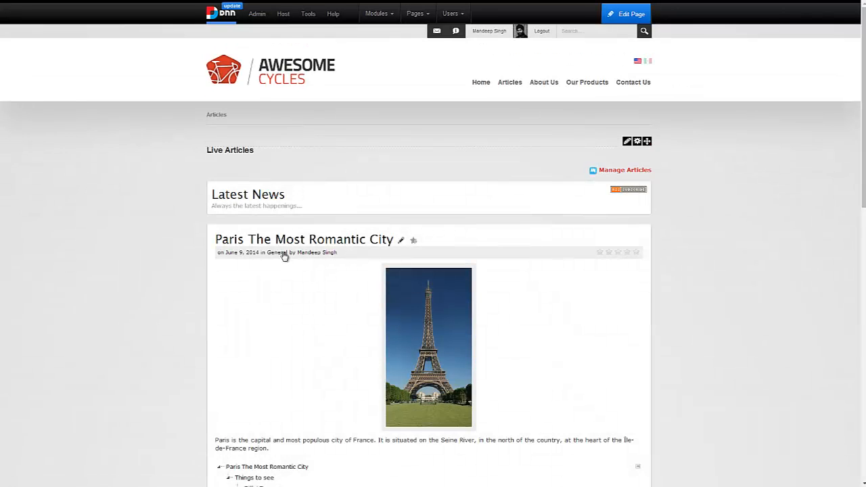
Reopen the Paris article for editing, go to its pages and expand "Things to see" in the page tree
scroll(284, 261, "down", 2)
scroll(282, 264, "down", 2)
scroll(362, 155, "up", 2)
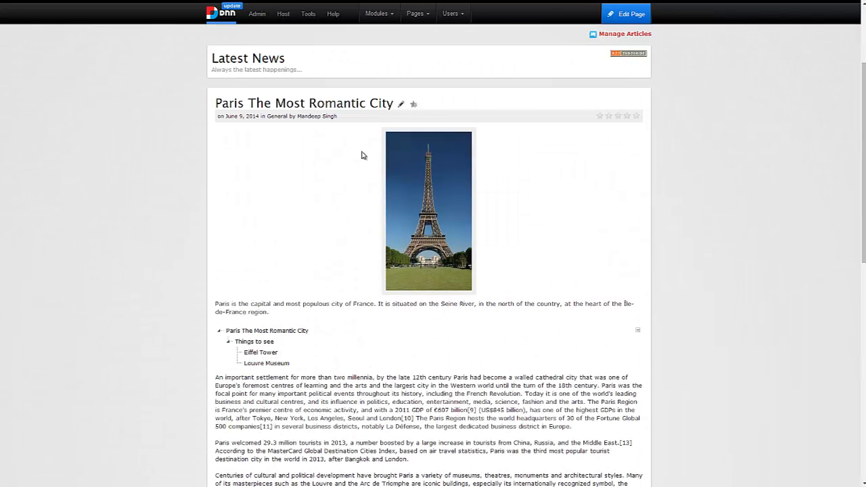
left_click(401, 106)
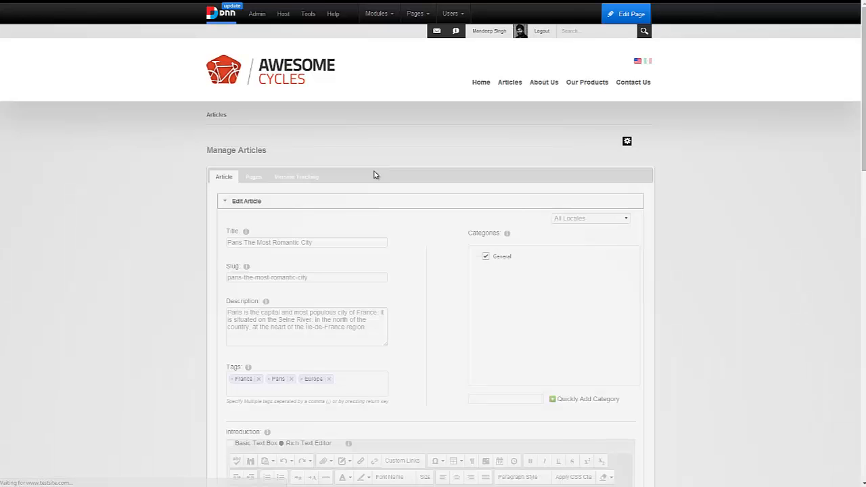
left_click(256, 178)
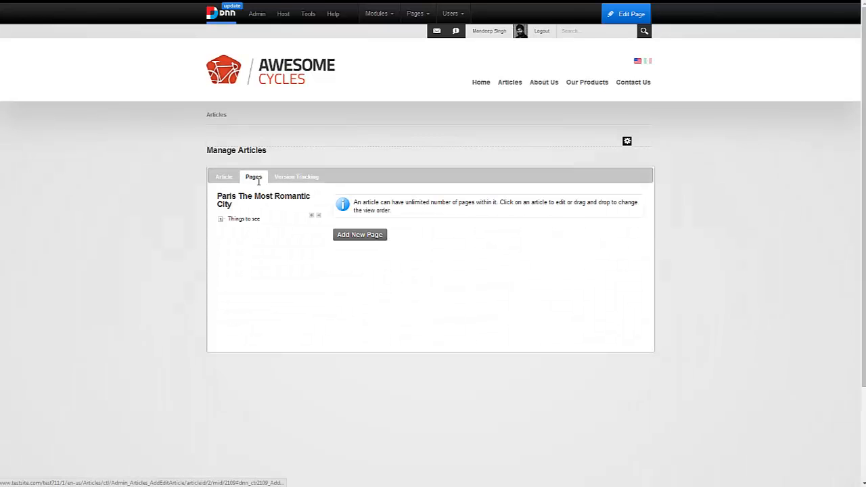
left_click(219, 220)
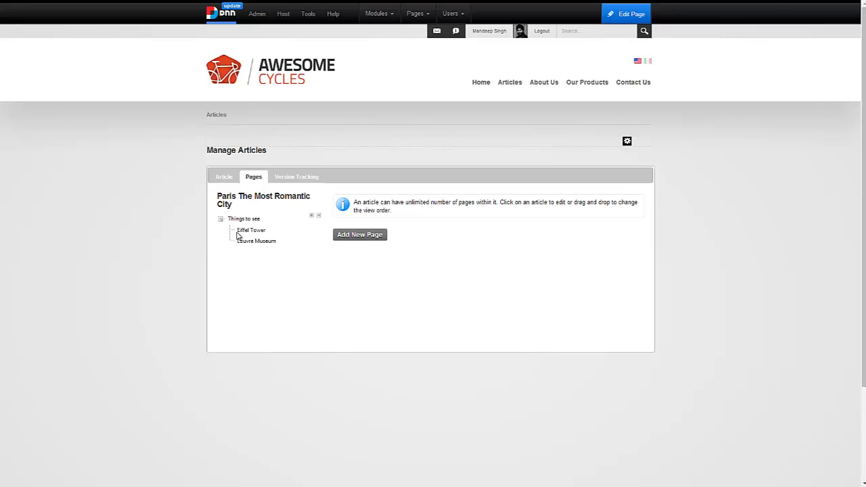
Change the Eiffel Tower subpage's page type to Inline Content and update the page
left_click(240, 231)
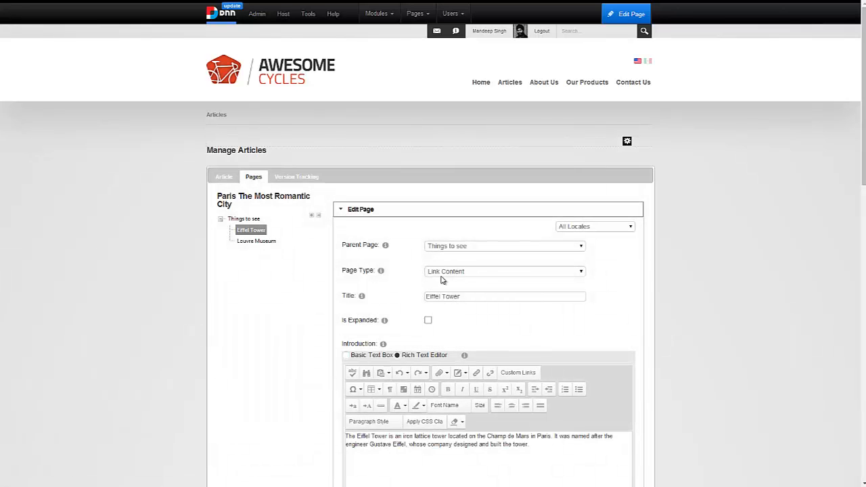
scroll(437, 280, "down", 1)
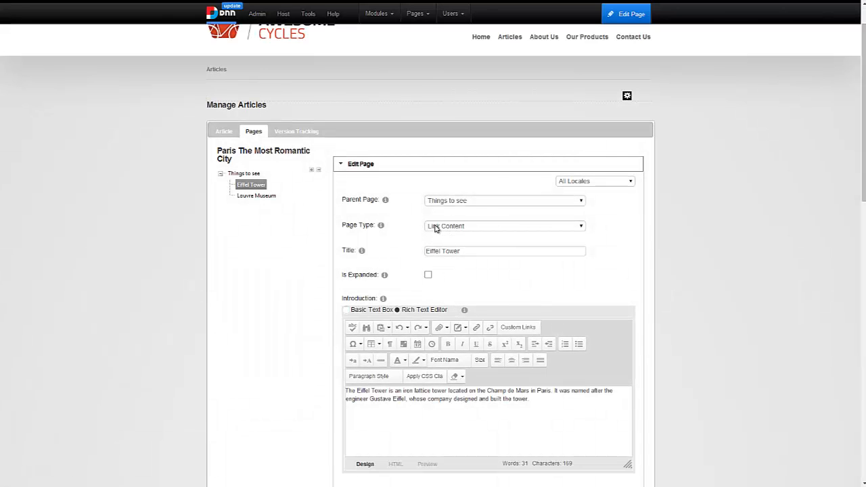
scroll(437, 227, "down", 1)
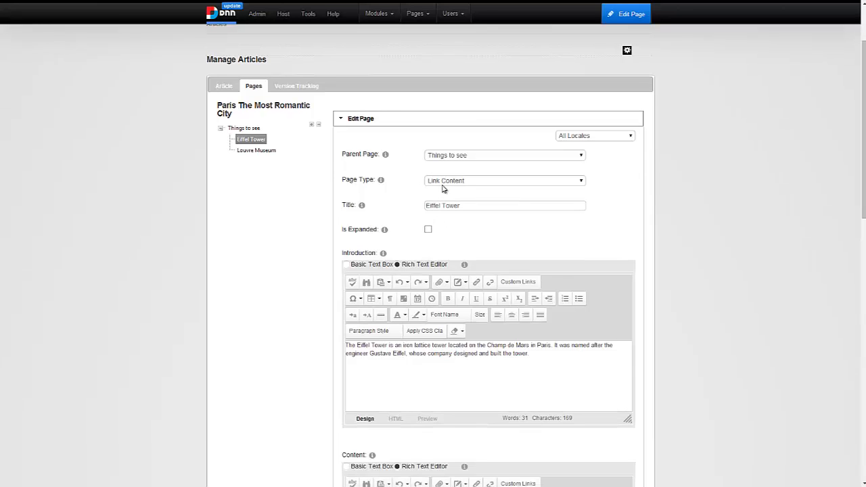
left_click(444, 188)
left_click(445, 196)
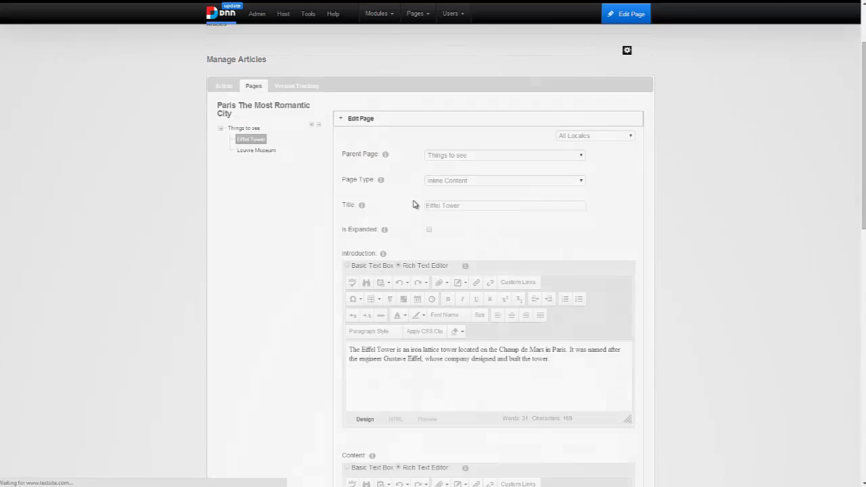
scroll(298, 264, "down", 11)
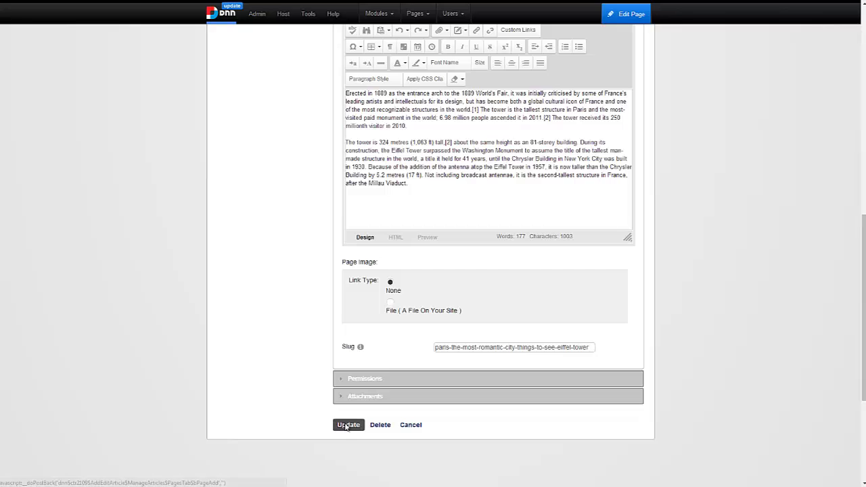
left_click(348, 425)
Change the Louvre Museum subpage's page type to Inline Content and update the page
left_click(262, 123)
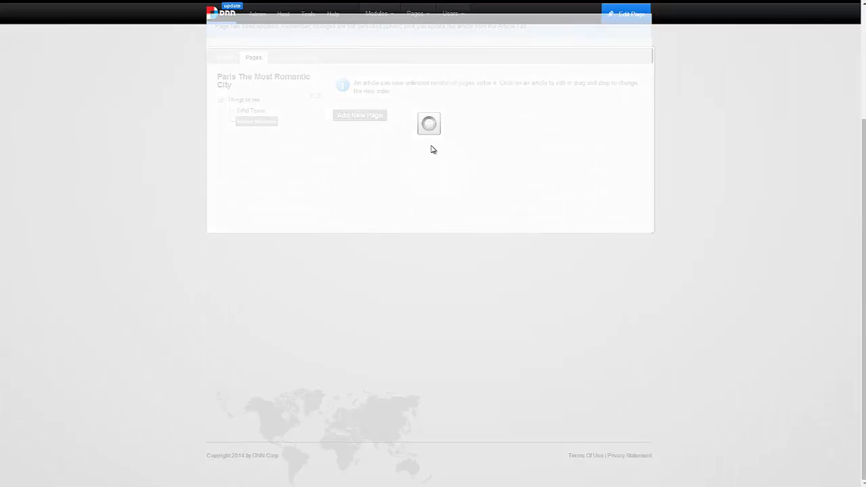
left_click(450, 119)
left_click(452, 134)
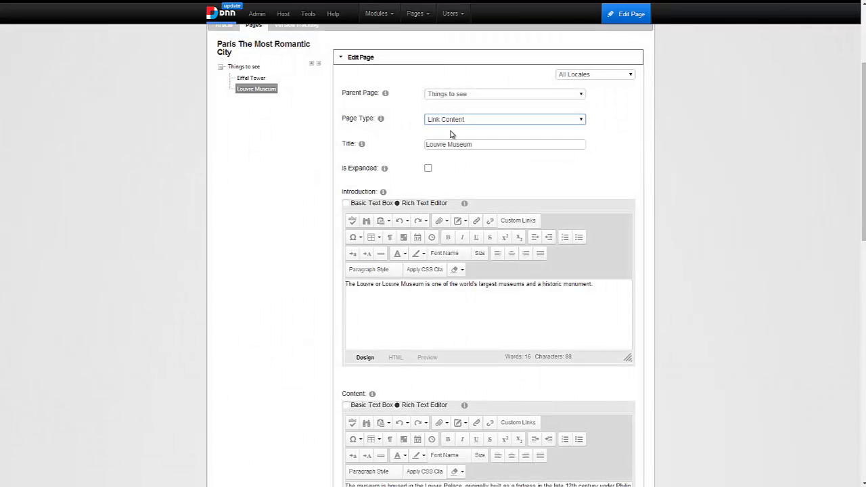
scroll(345, 263, "down", 6)
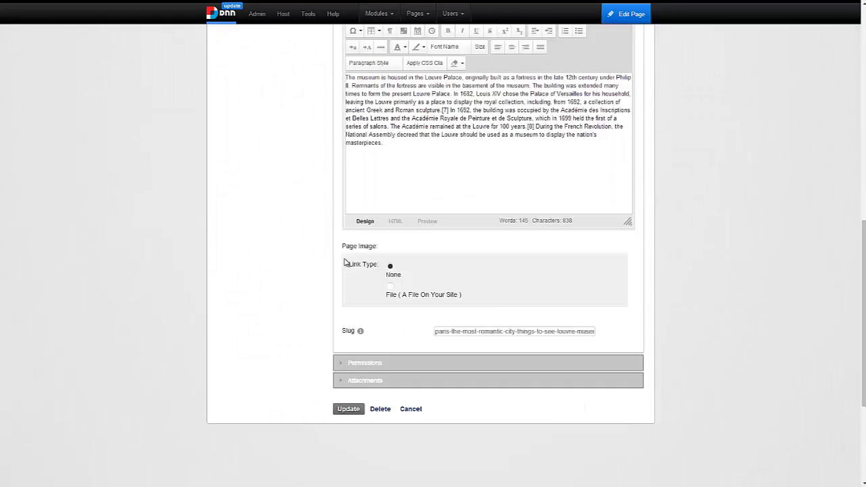
scroll(346, 257, "down", 3)
left_click(349, 226)
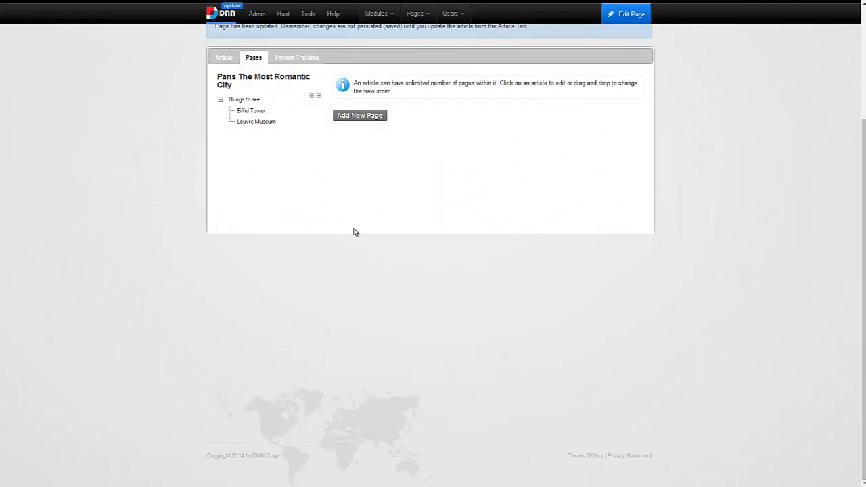
Return to the Paris article's own settings and update the article to save the inline page types
left_click(223, 58)
scroll(175, 243, "down", 15)
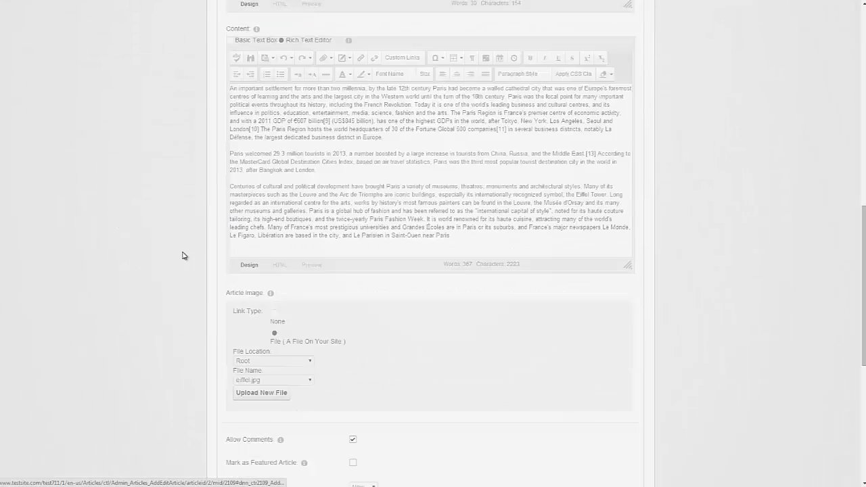
left_click(232, 247)
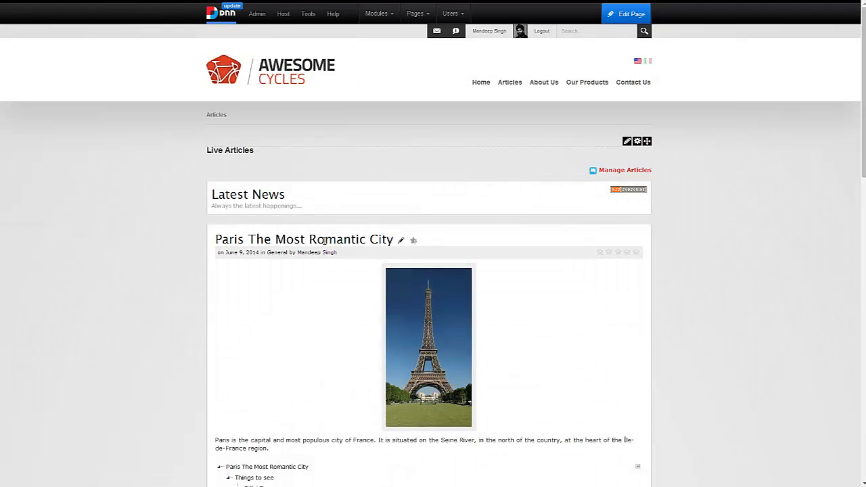
Examine how the published Paris article presents the Eiffel Tower and Louvre Museum sections below its main content
scroll(325, 241, "down", 3)
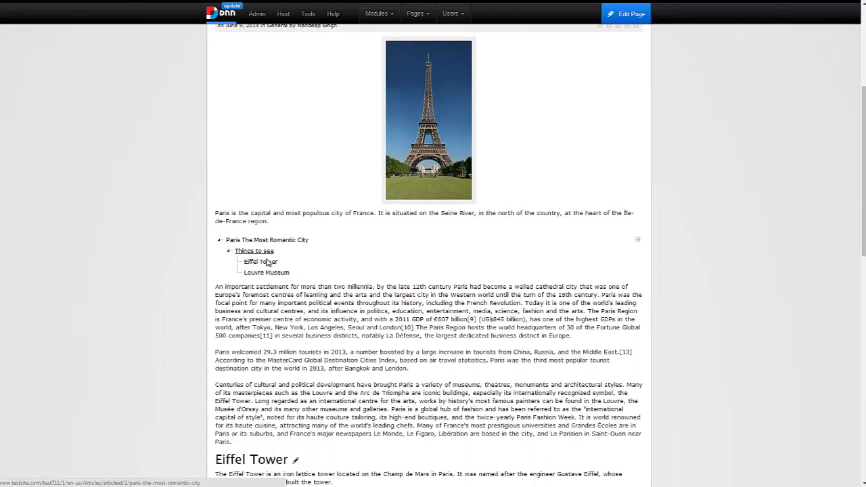
scroll(267, 263, "down", 1)
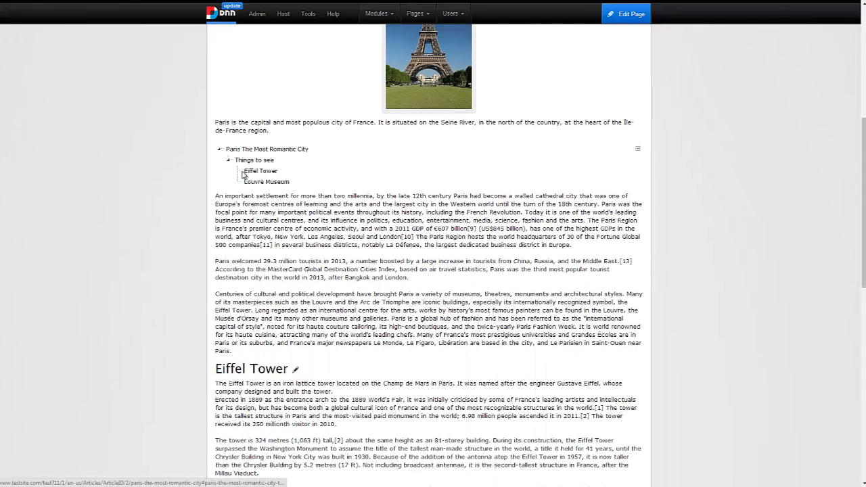
left_click_drag(301, 370, 235, 370)
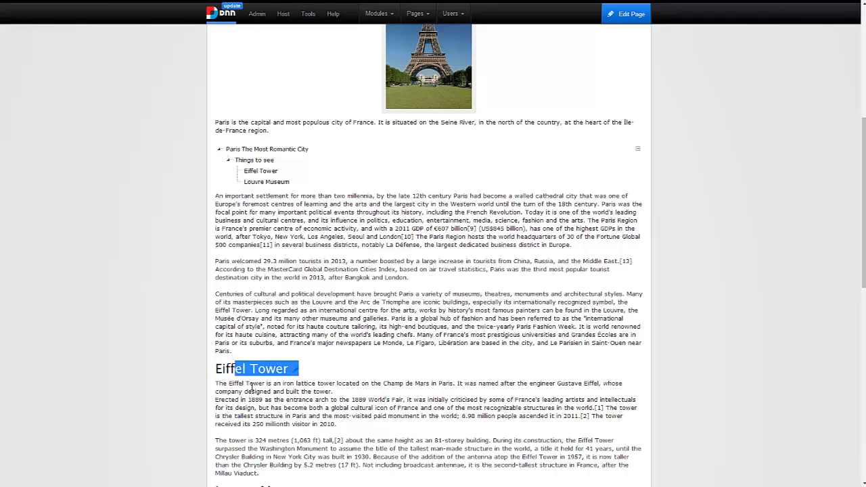
scroll(264, 389, "down", 2)
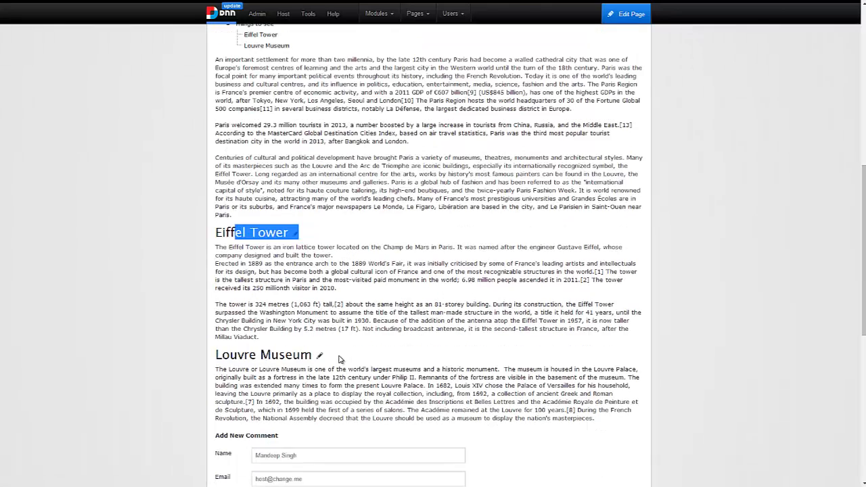
left_click_drag(332, 355, 237, 355)
left_click_drag(375, 259, 381, 258)
scroll(381, 258, "up", 2)
left_click(381, 260)
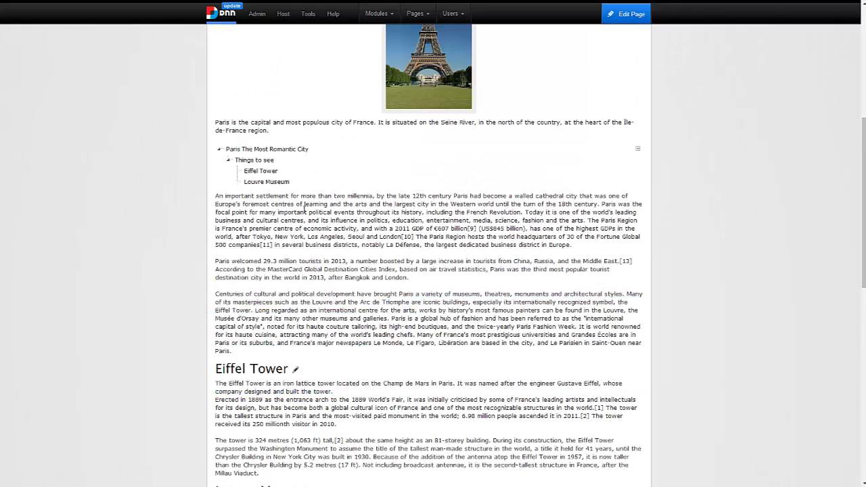
Follow the Louvre Museum link in the article's page tree to its inline section and return to the page tree
scroll(381, 260, "up", 2)
left_click(265, 317)
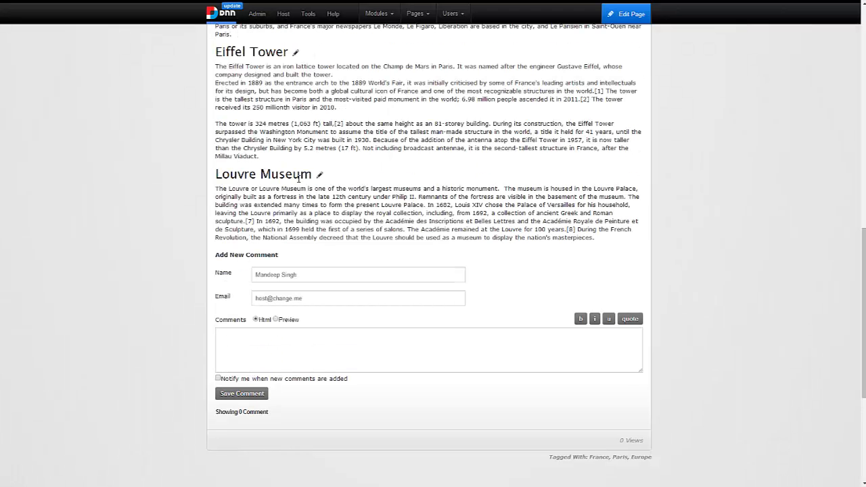
scroll(366, 200, "up", 7)
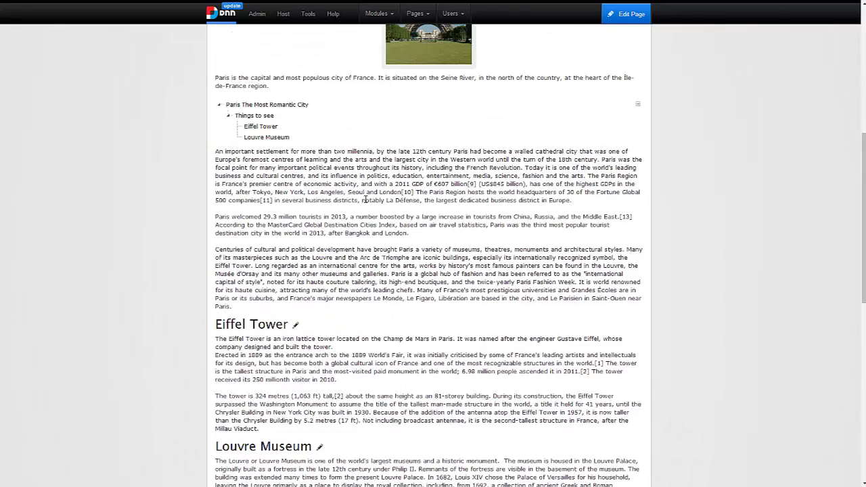